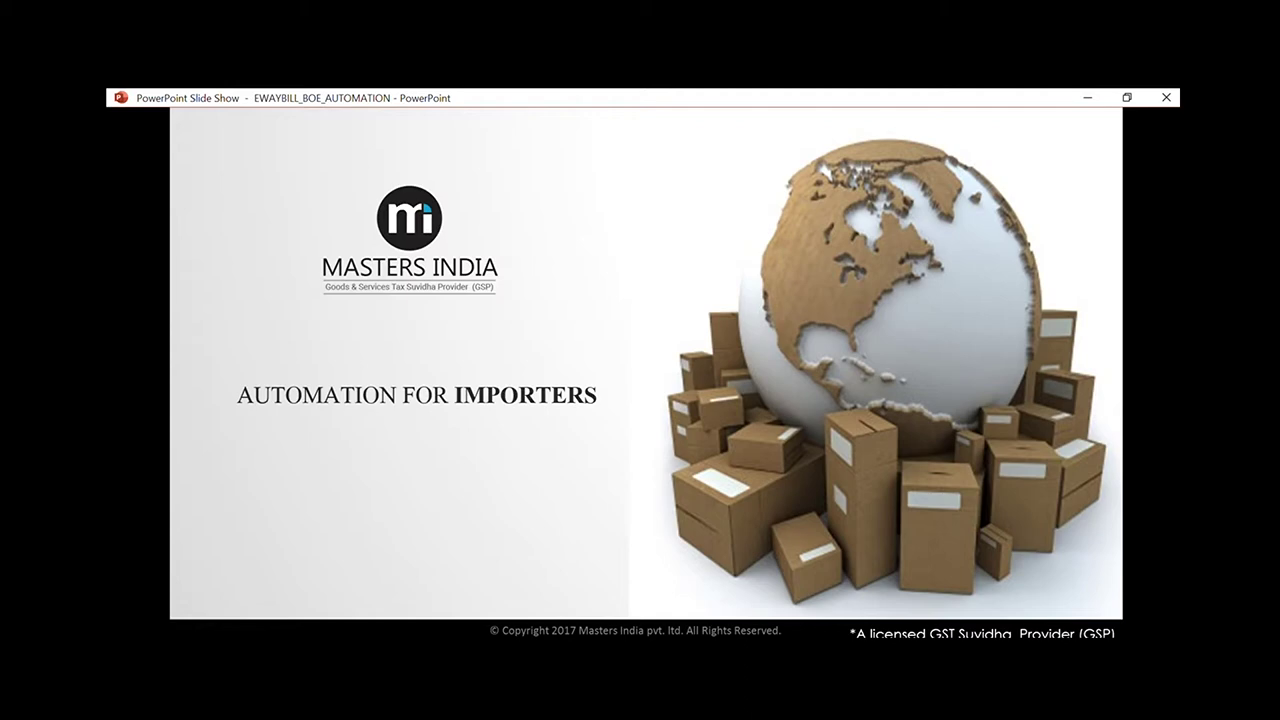
key(Right)
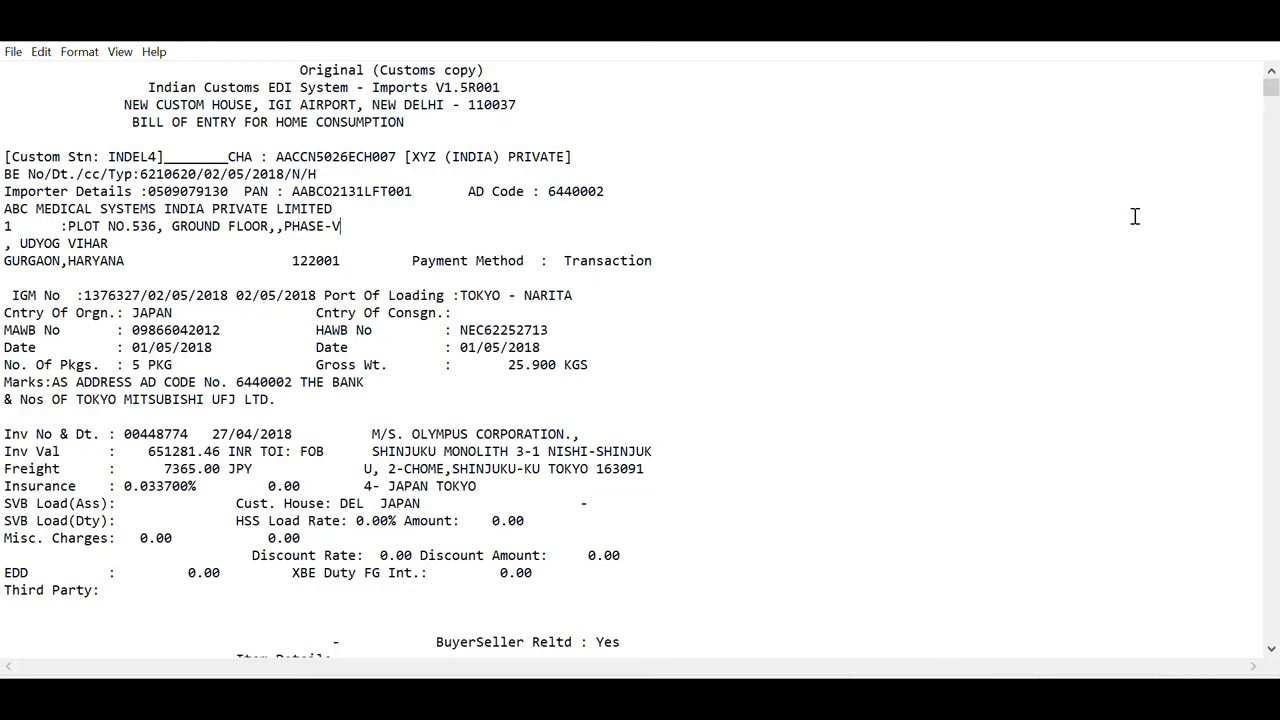
Step: Look through the plain-text customs bill of entry, examining its header, invoice details and item pages
scroll(1135, 216, down, 20)
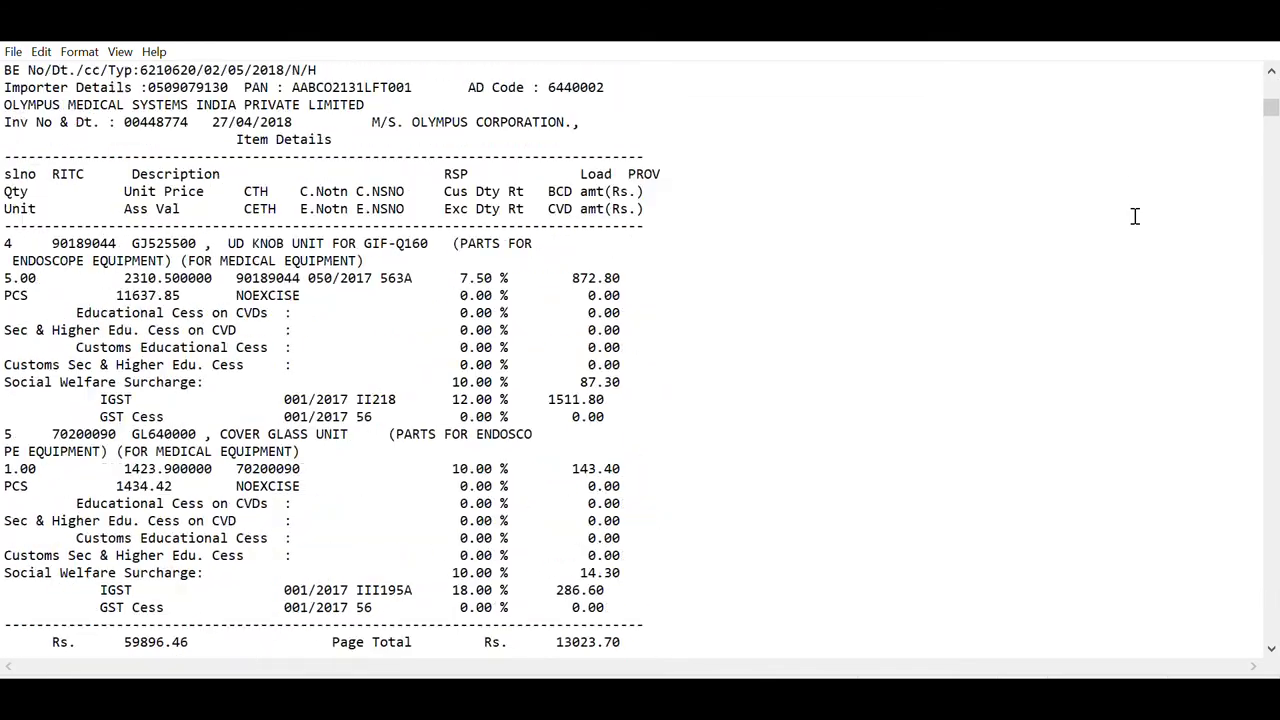
scroll(1135, 216, down, 10)
scroll(1135, 216, up, 20)
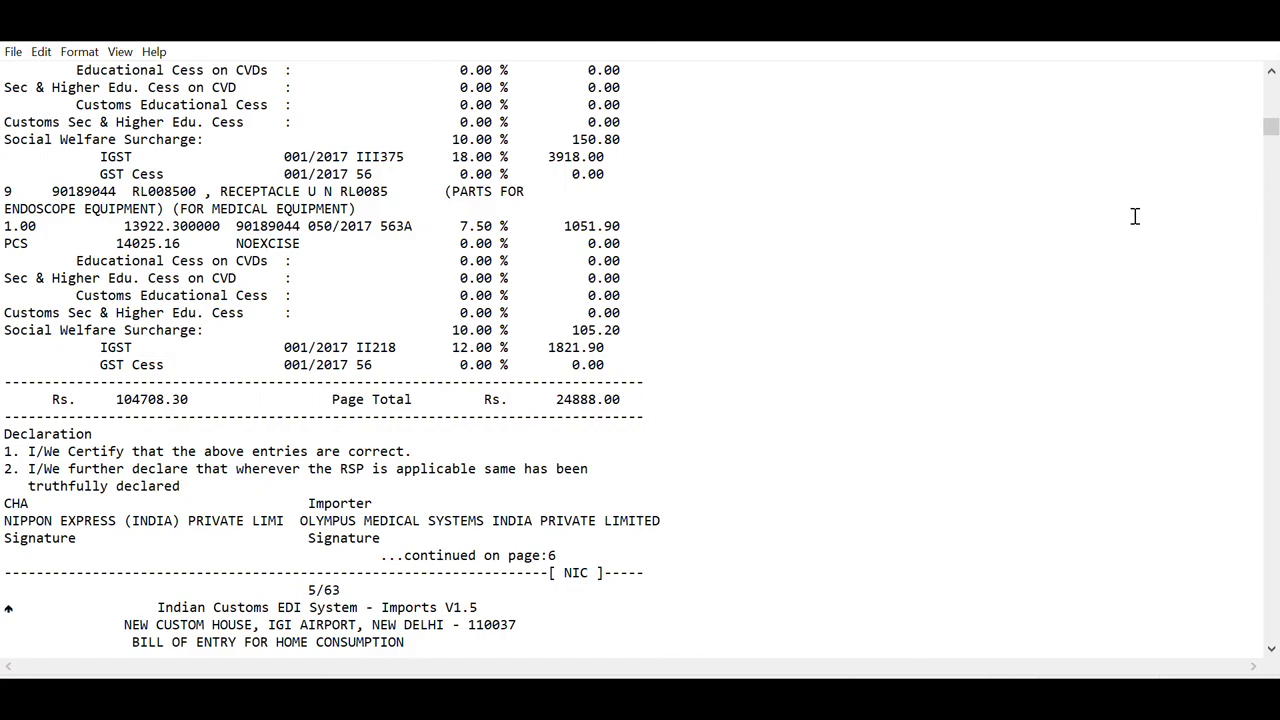
scroll(1135, 216, up, 1)
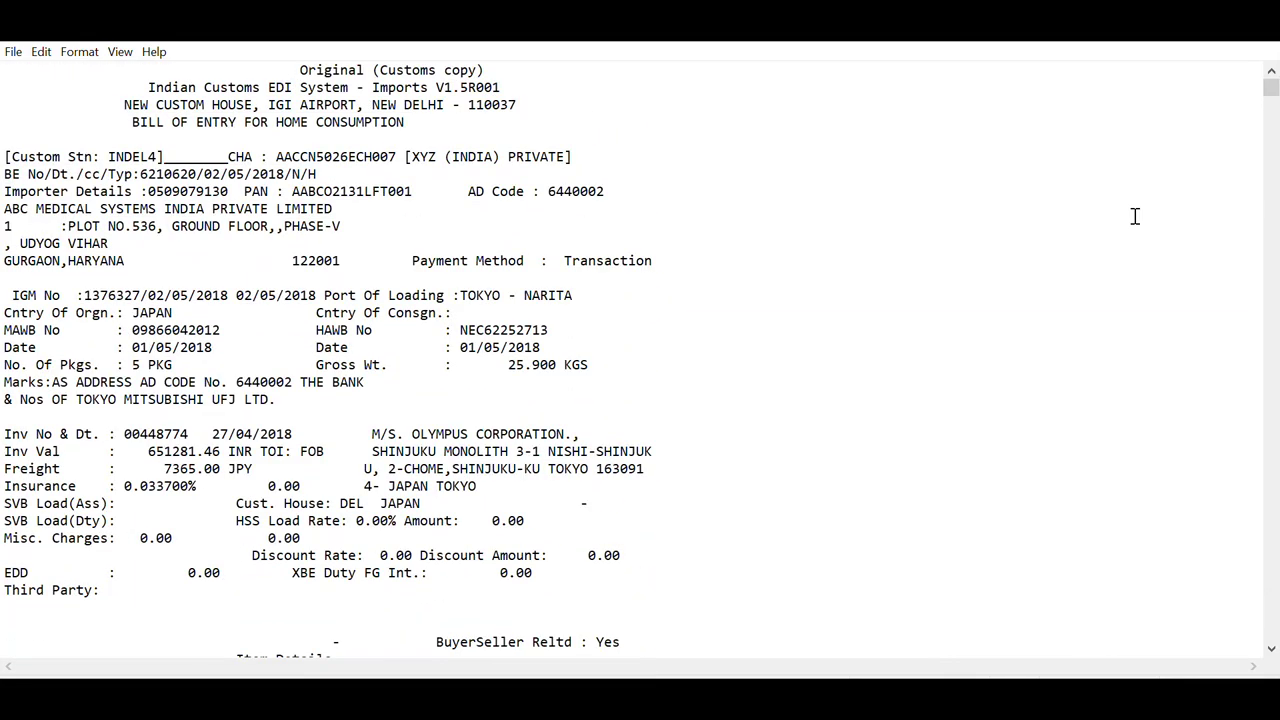
scroll(1135, 216, down, 20)
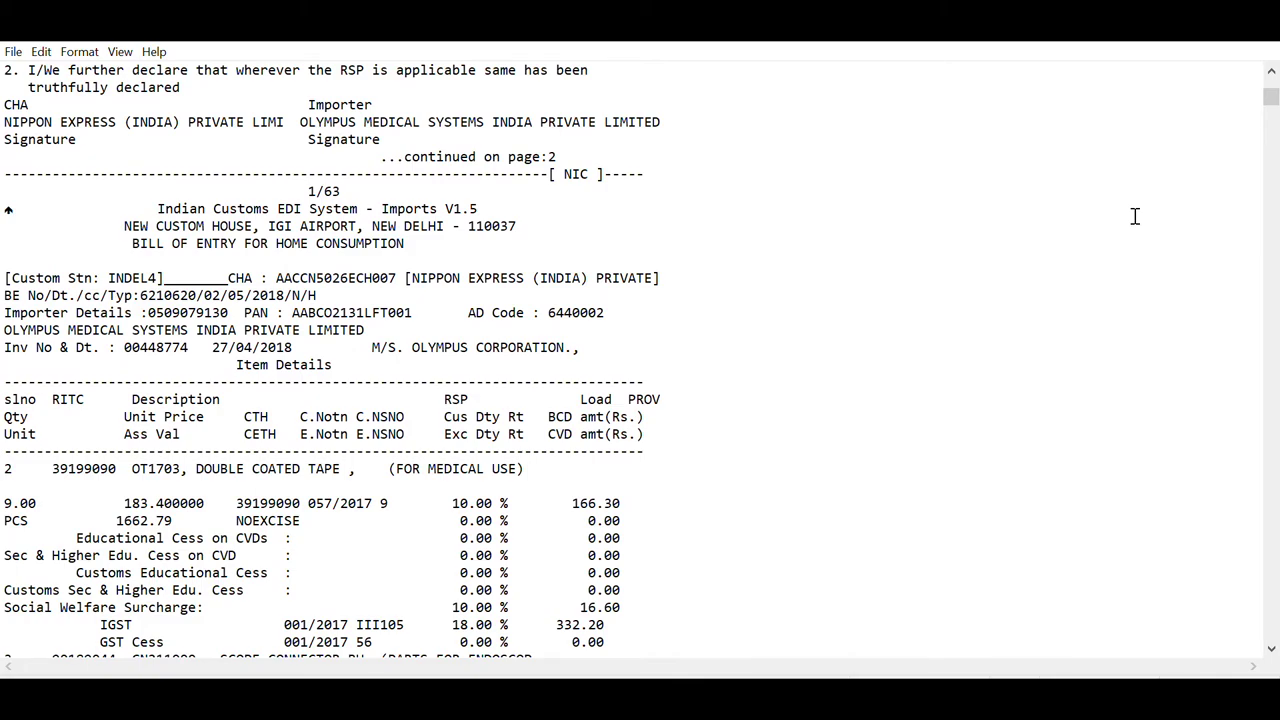
scroll(1135, 216, down, 20)
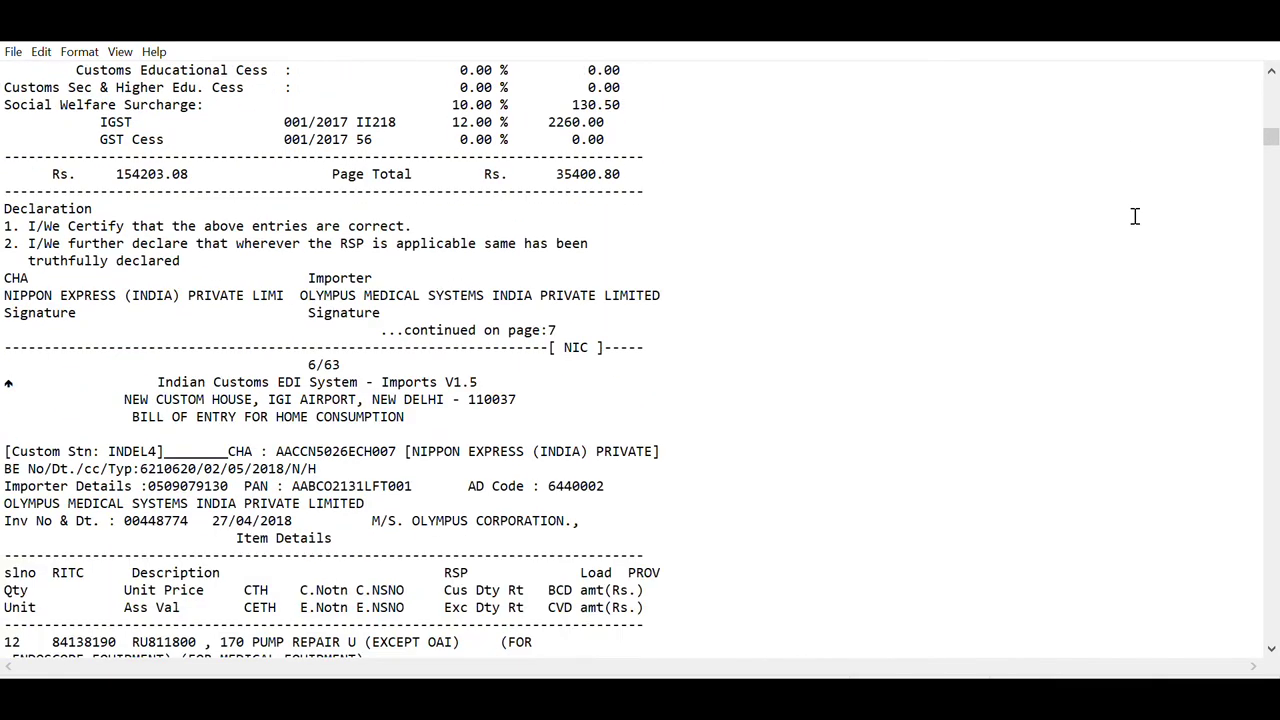
scroll(1135, 216, down, 17)
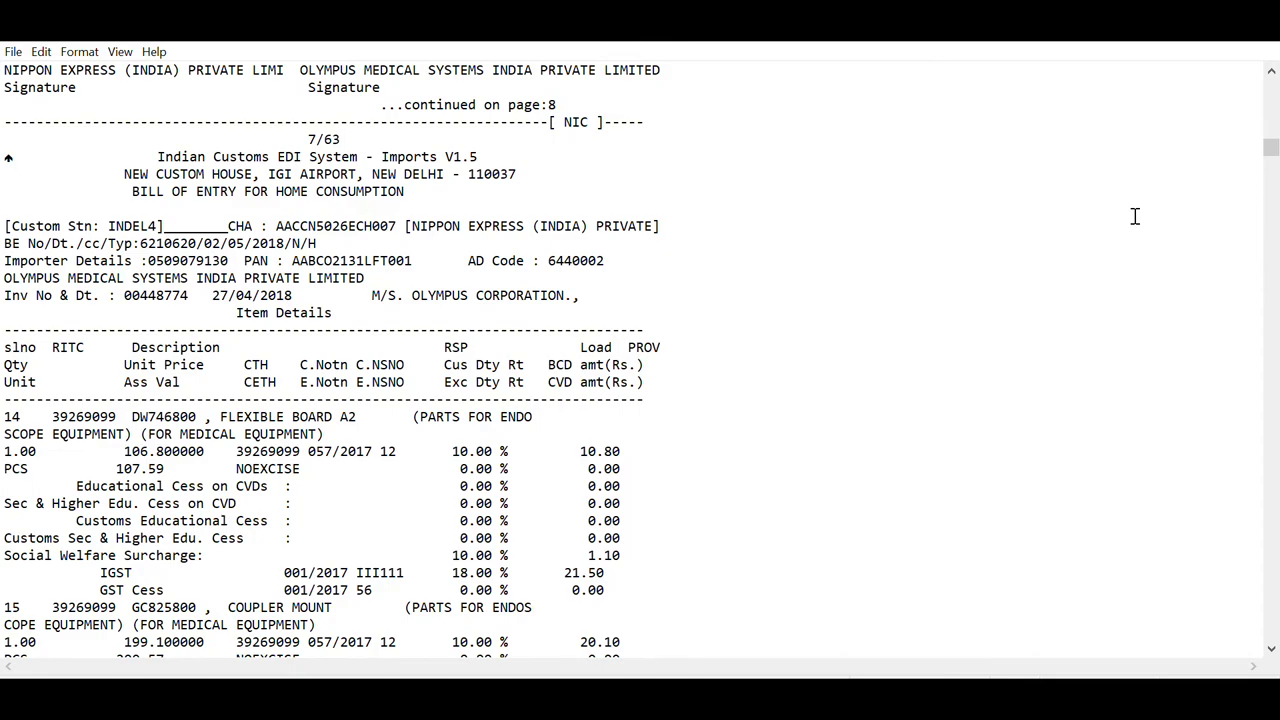
scroll(1135, 216, down, 20)
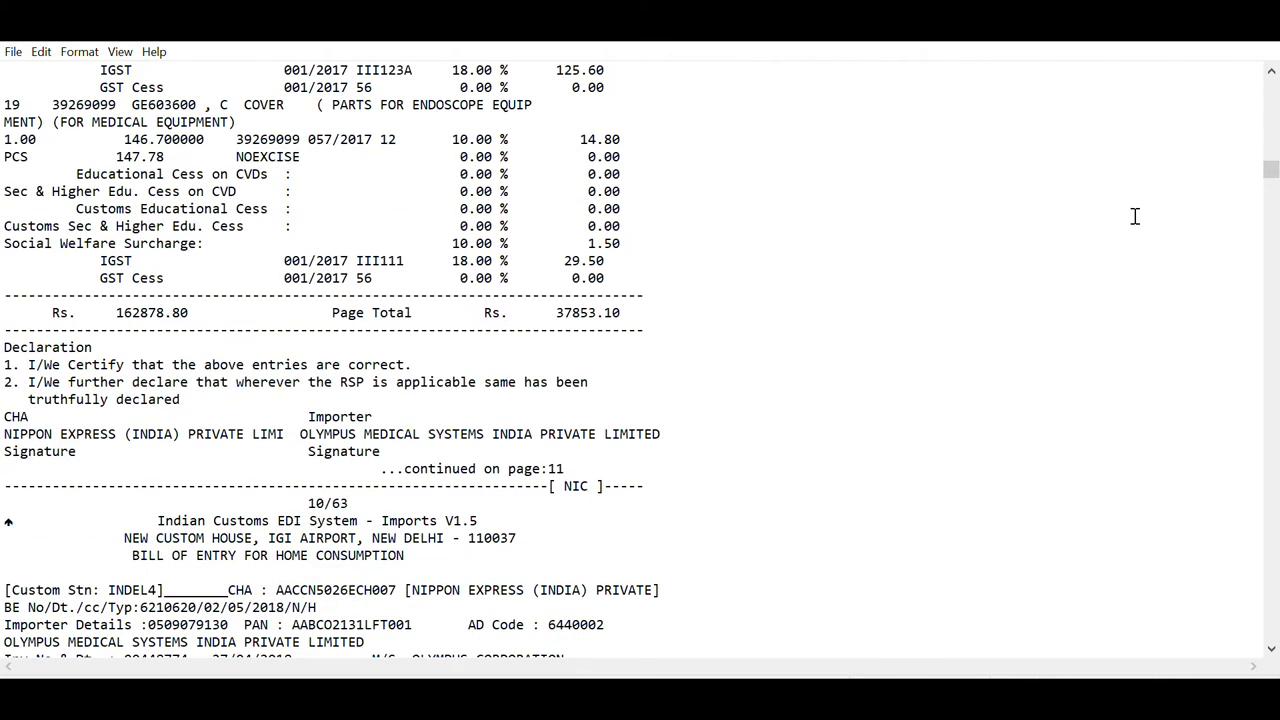
scroll(1135, 216, down, 8)
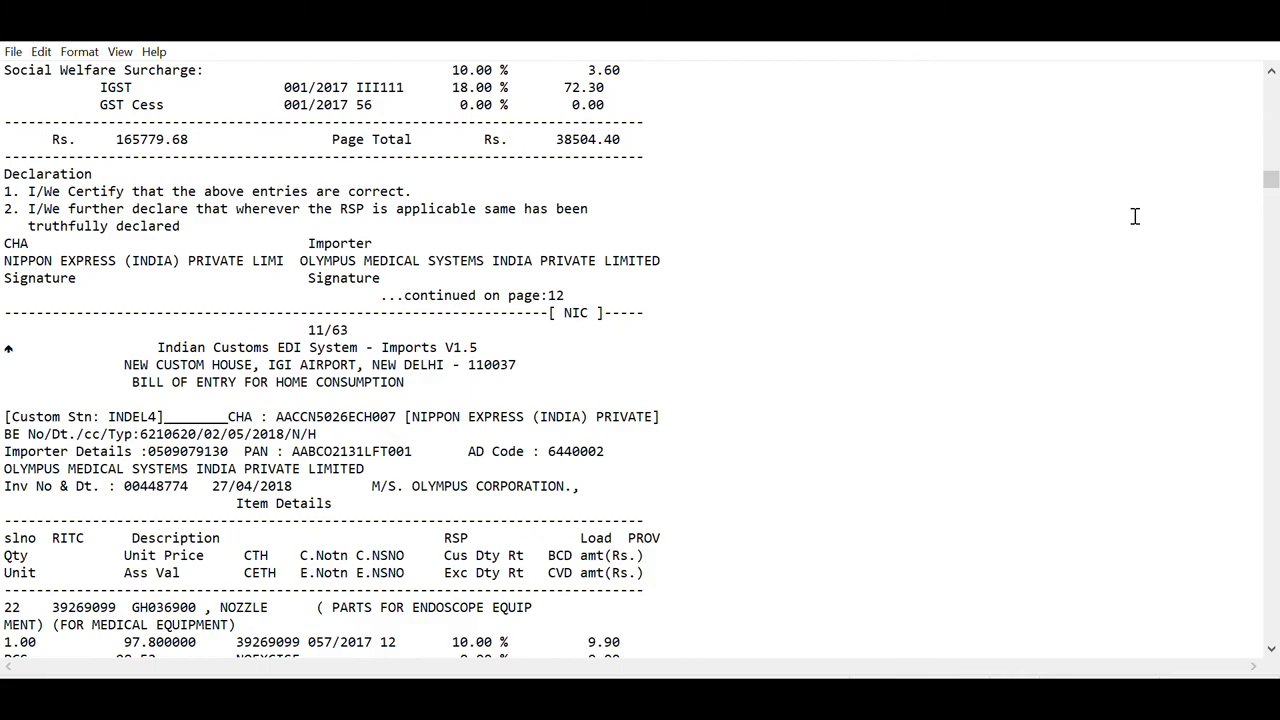
scroll(1135, 216, down, 19)
scroll(1135, 216, down, 20)
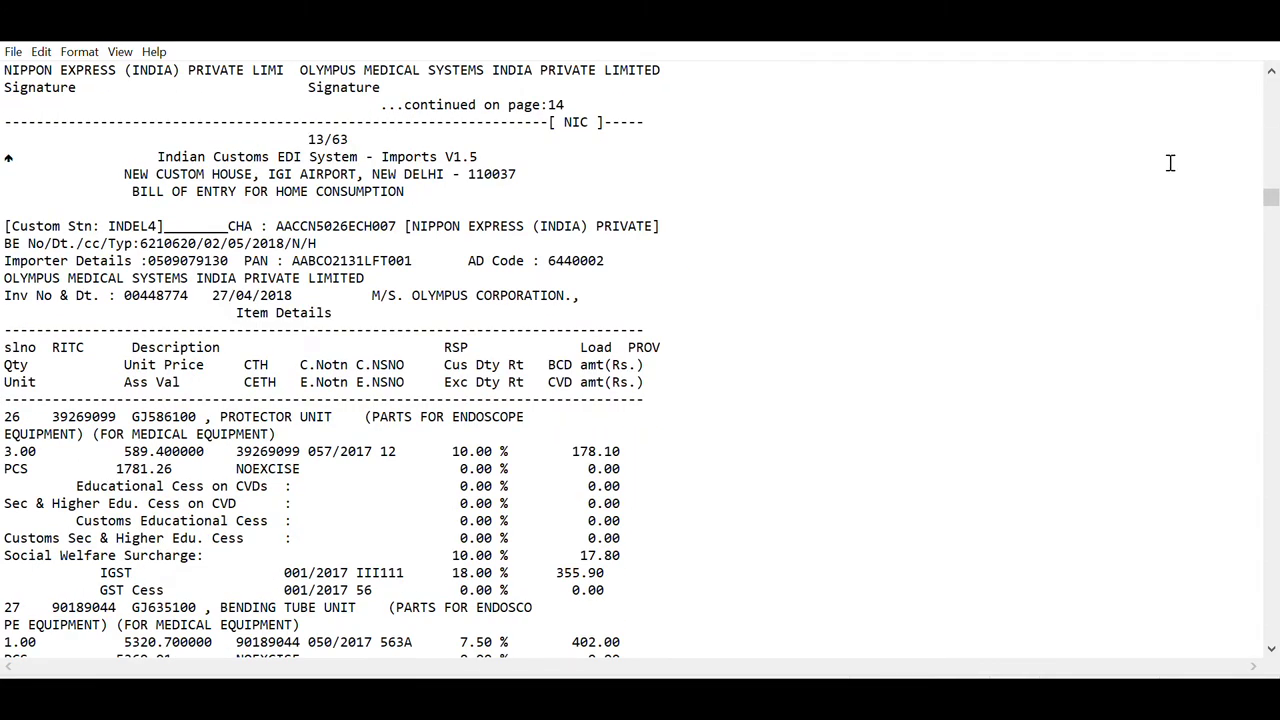
Step: Switch to the PDF reader and examine the new air-format bill of entry
click(1165, 22)
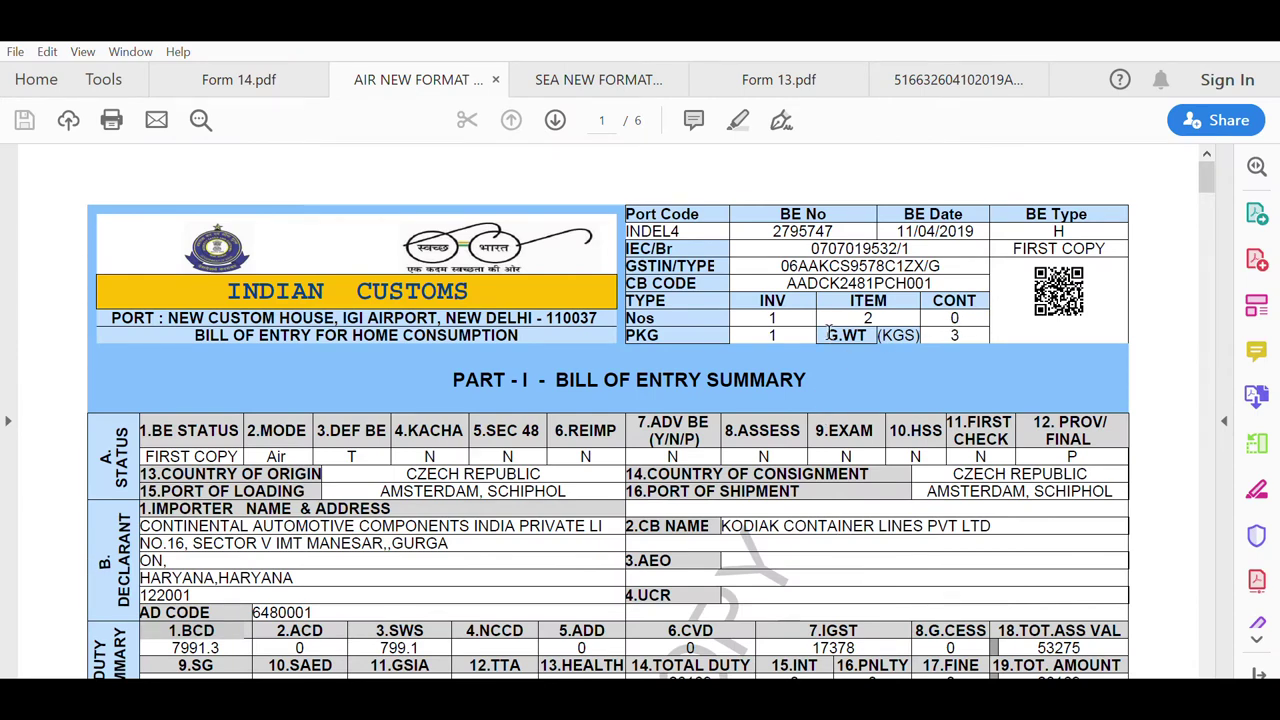
scroll(830, 333, down, 2)
scroll(830, 333, up, 2)
scroll(667, 465, down, 5)
scroll(667, 465, up, 5)
scroll(667, 465, down, 1)
scroll(667, 465, up, 1)
scroll(526, 551, down, 15)
scroll(526, 551, up, 15)
Step: Examine the new sea-format bill of entry and compare it with the air format
click(597, 68)
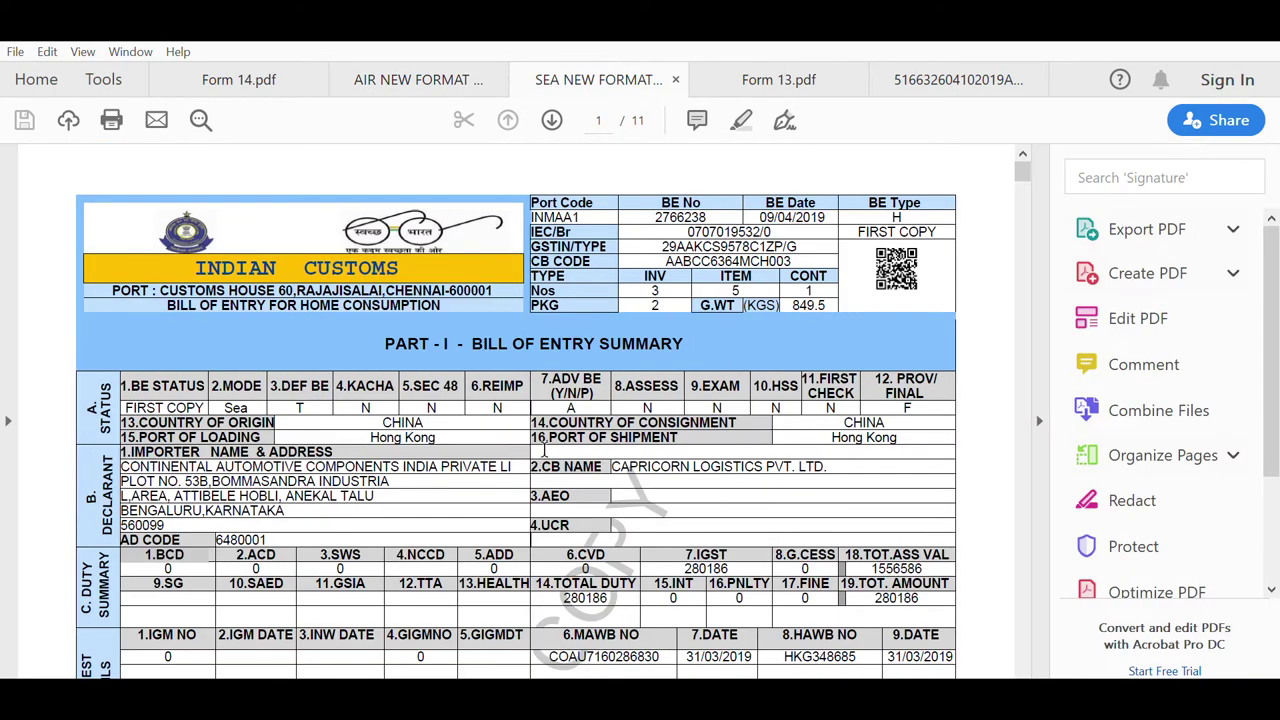
scroll(543, 463, down, 8)
scroll(543, 463, down, 8)
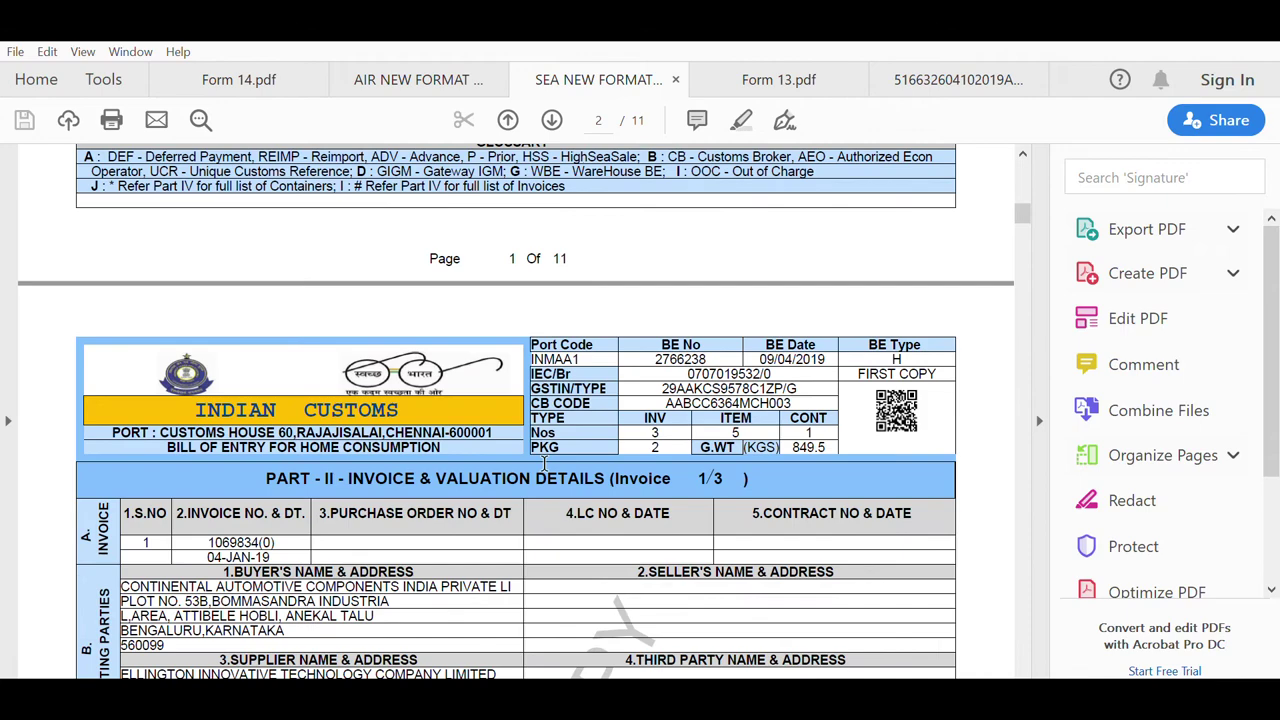
scroll(543, 458, up, 14)
scroll(543, 463, up, 1)
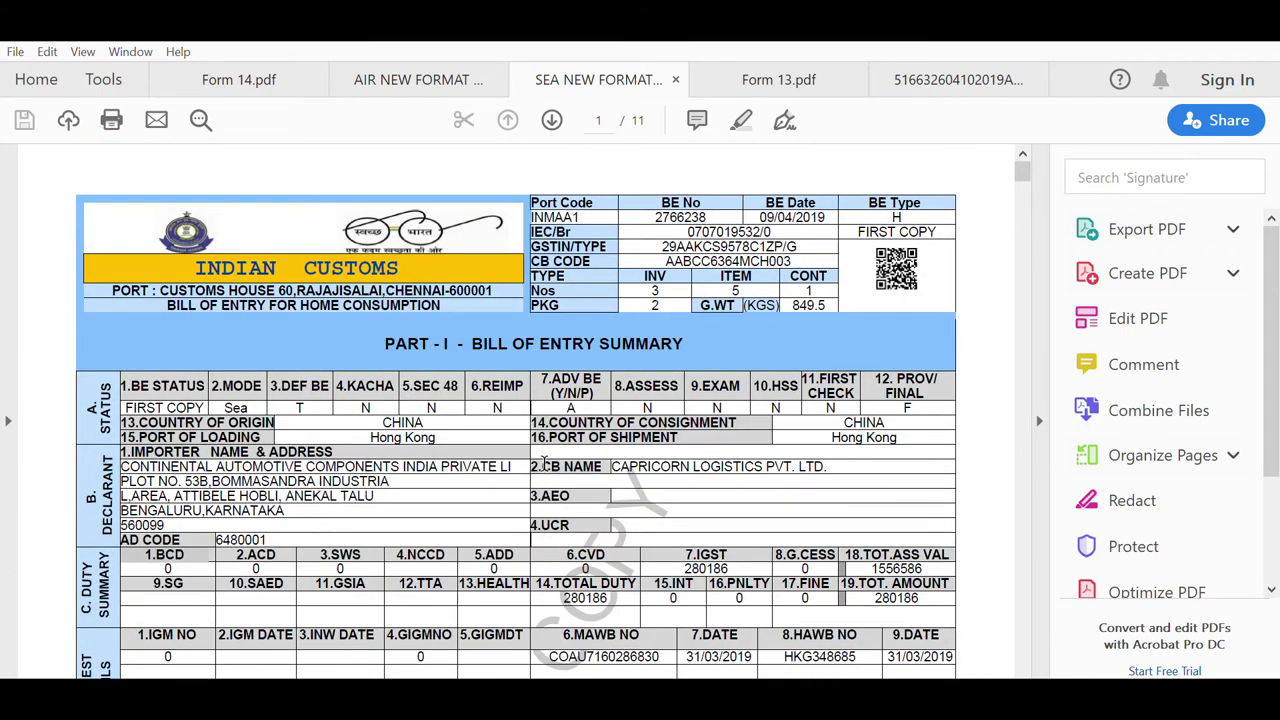
click(409, 66)
click(556, 78)
Step: Examine the Form 13 courier bill of entry for dutiable goods, including its consignee and item details
click(755, 83)
scroll(637, 324, up, 1)
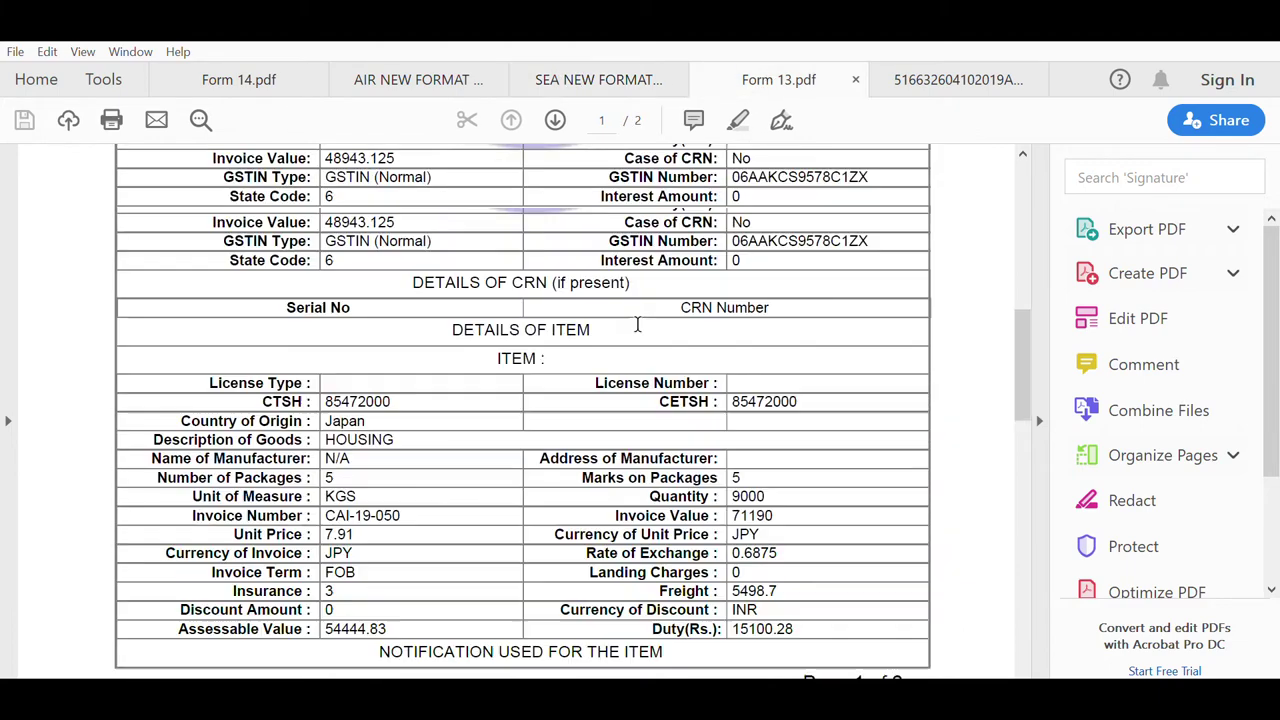
scroll(637, 324, up, 5)
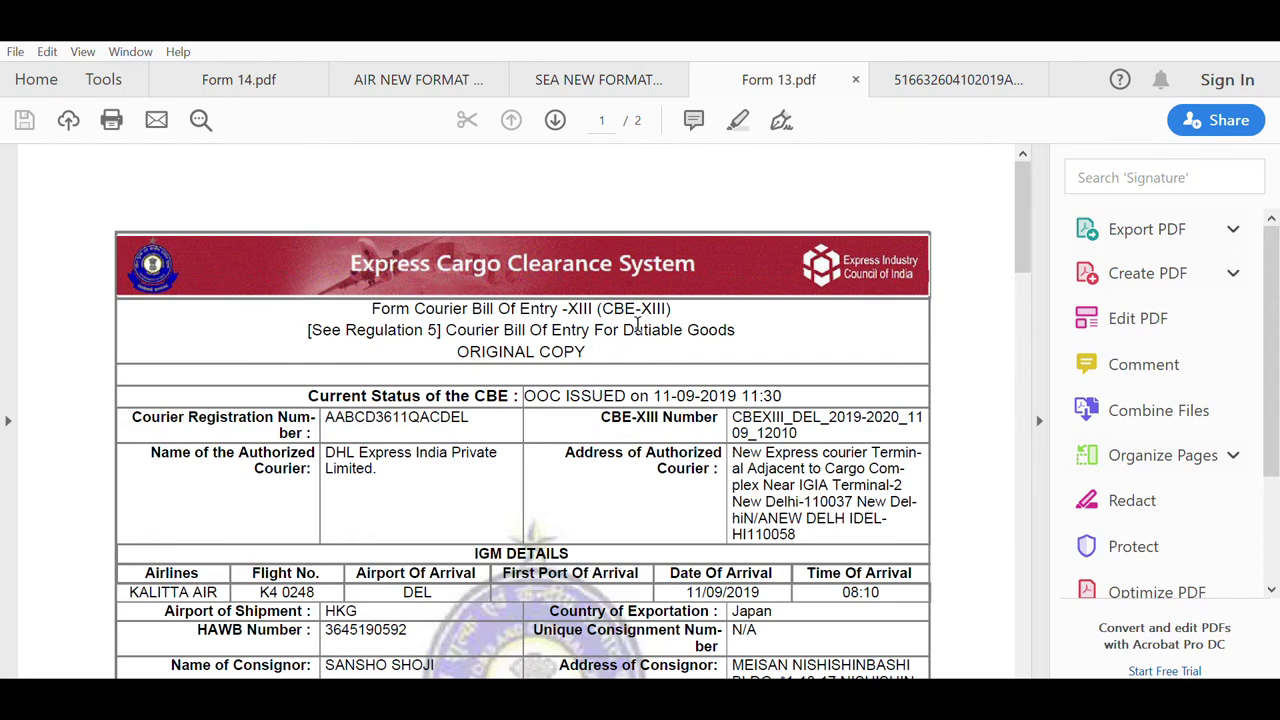
scroll(622, 468, down, 4)
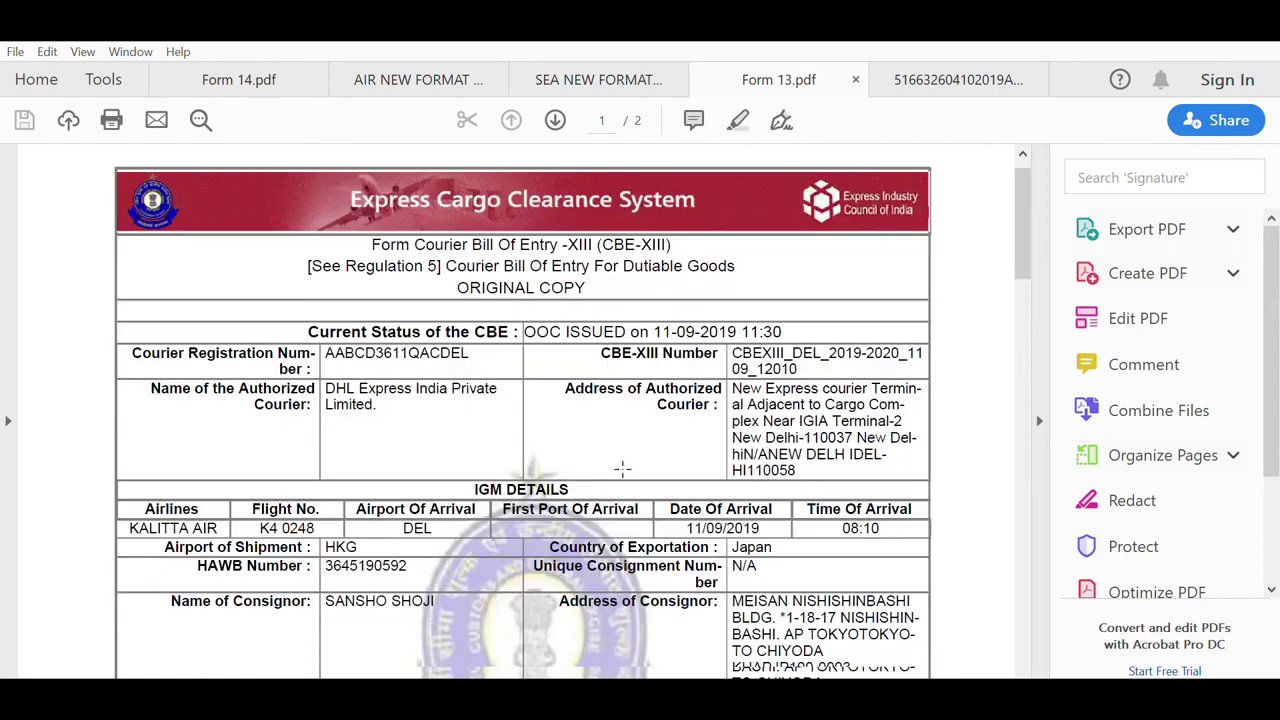
scroll(622, 468, up, 4)
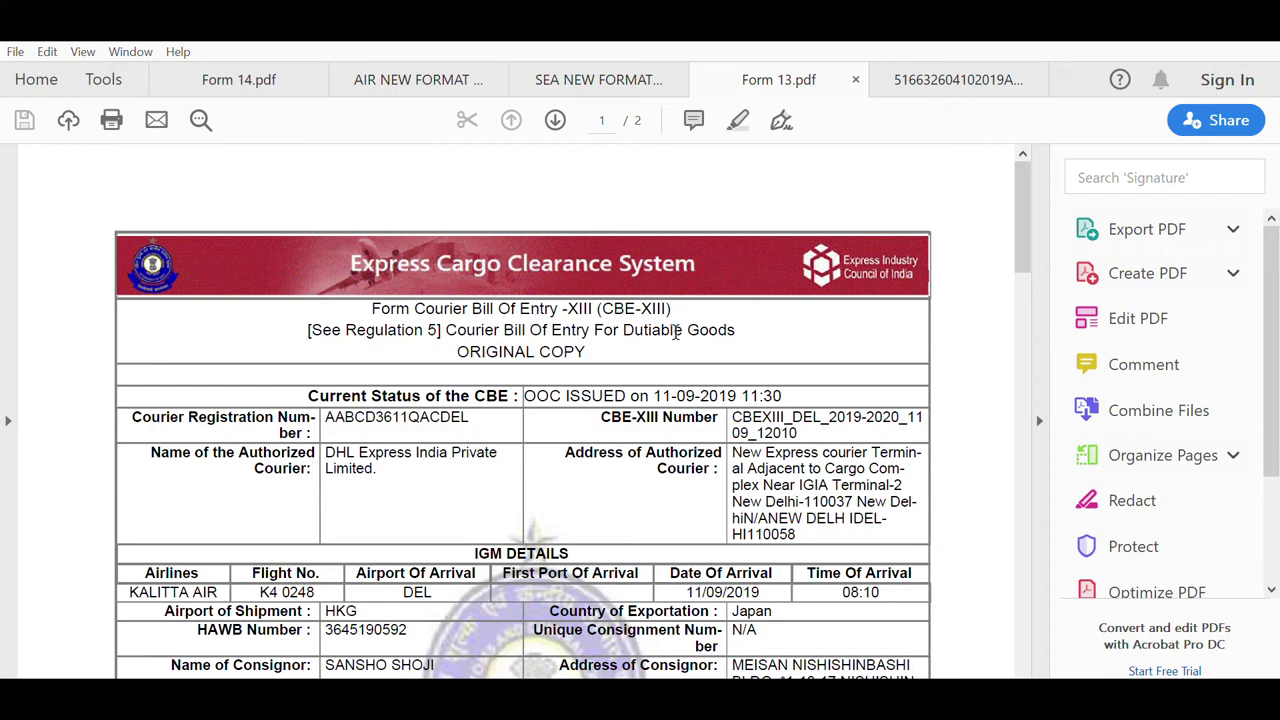
scroll(650, 466, down, 1)
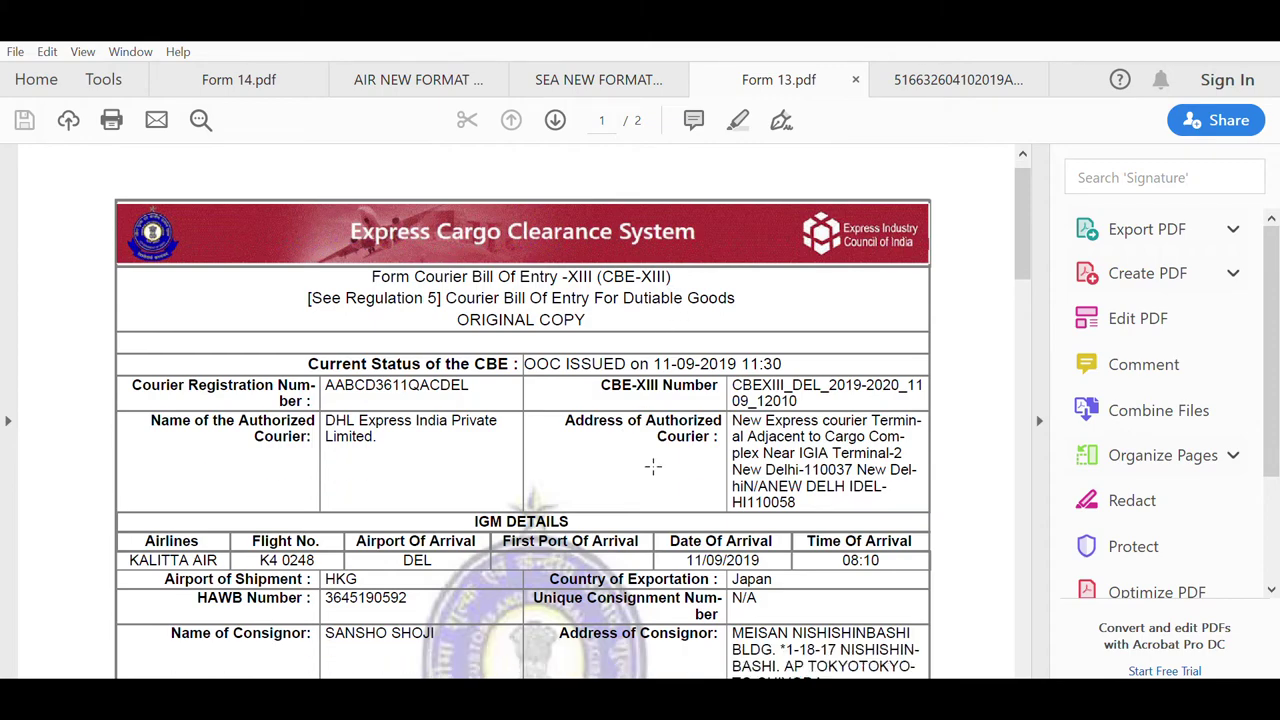
scroll(653, 466, down, 2)
scroll(648, 466, down, 9)
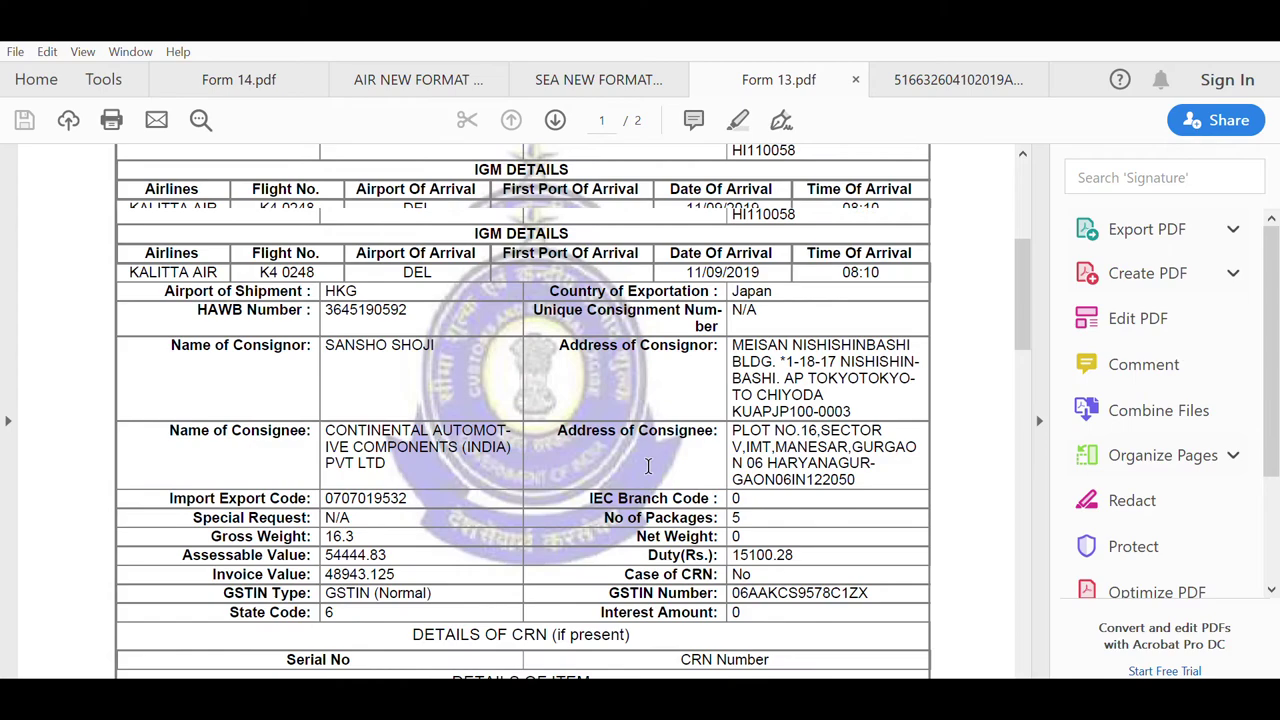
scroll(648, 466, up, 12)
scroll(648, 466, down, 20)
scroll(648, 466, up, 20)
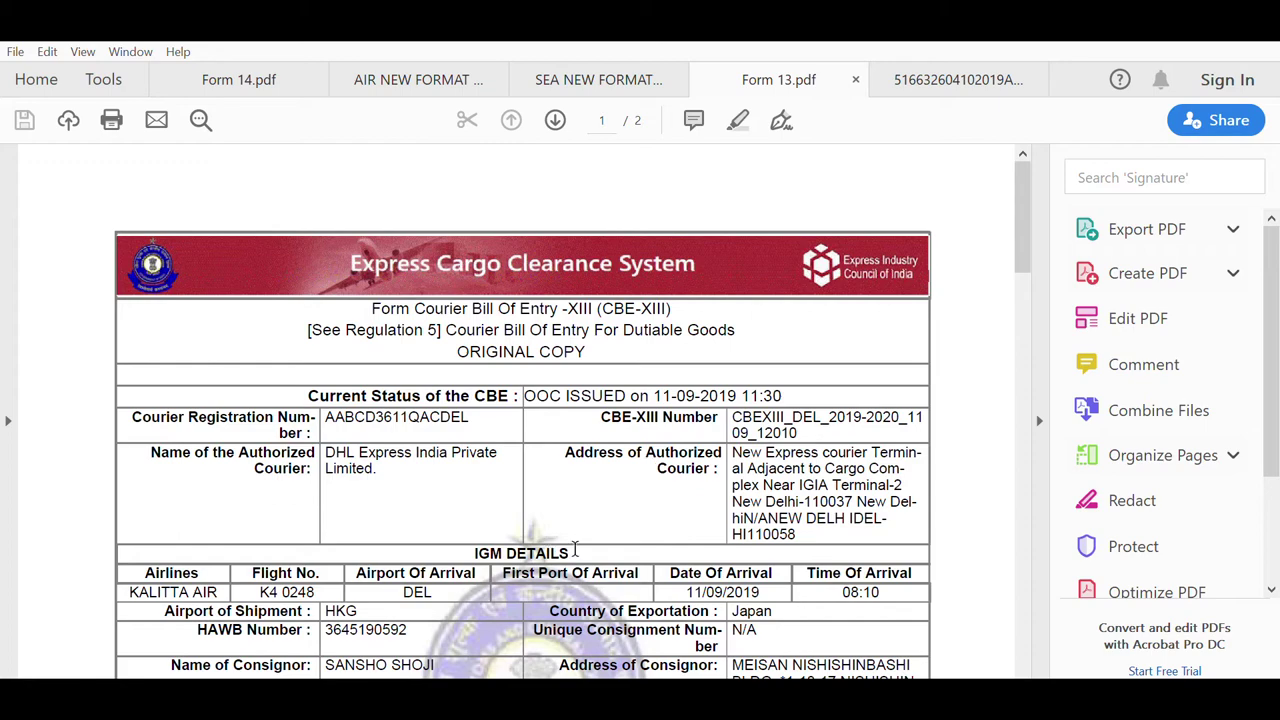
scroll(560, 555, down, 3)
scroll(566, 563, up, 3)
Step: Examine the first page of the Form 14 courier bill of entry for home consumption
click(277, 84)
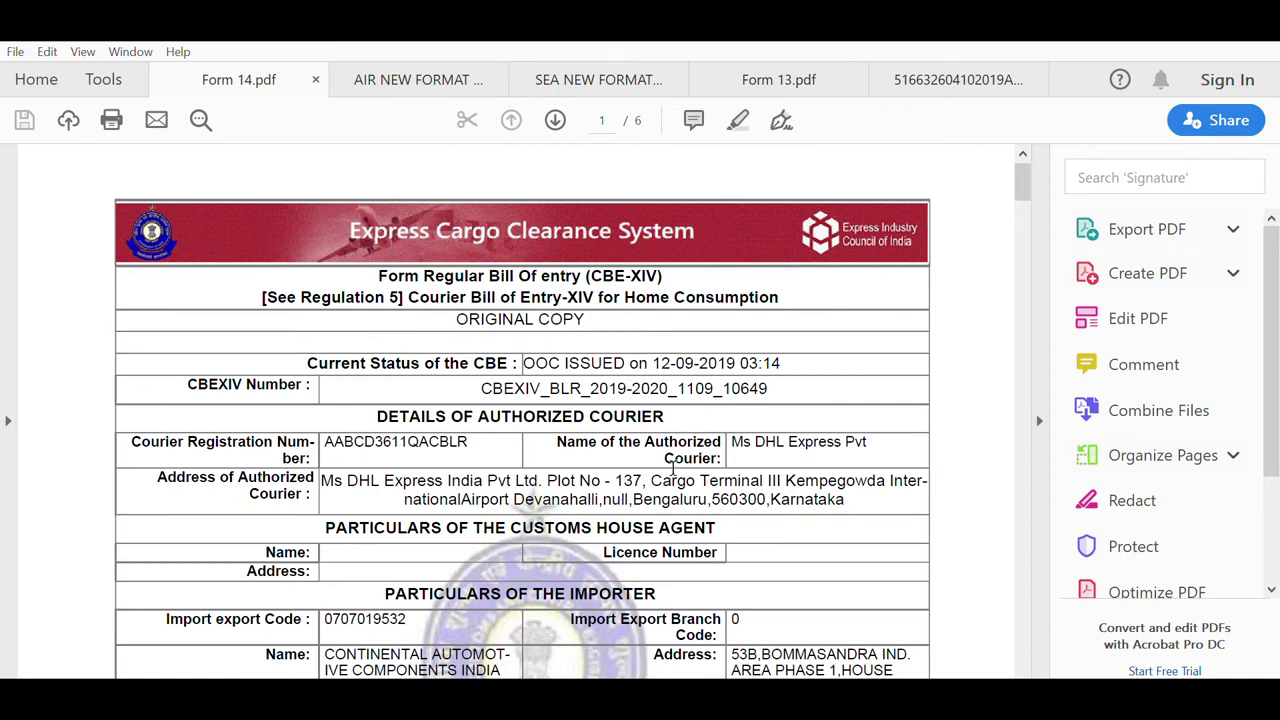
scroll(672, 468, down, 2)
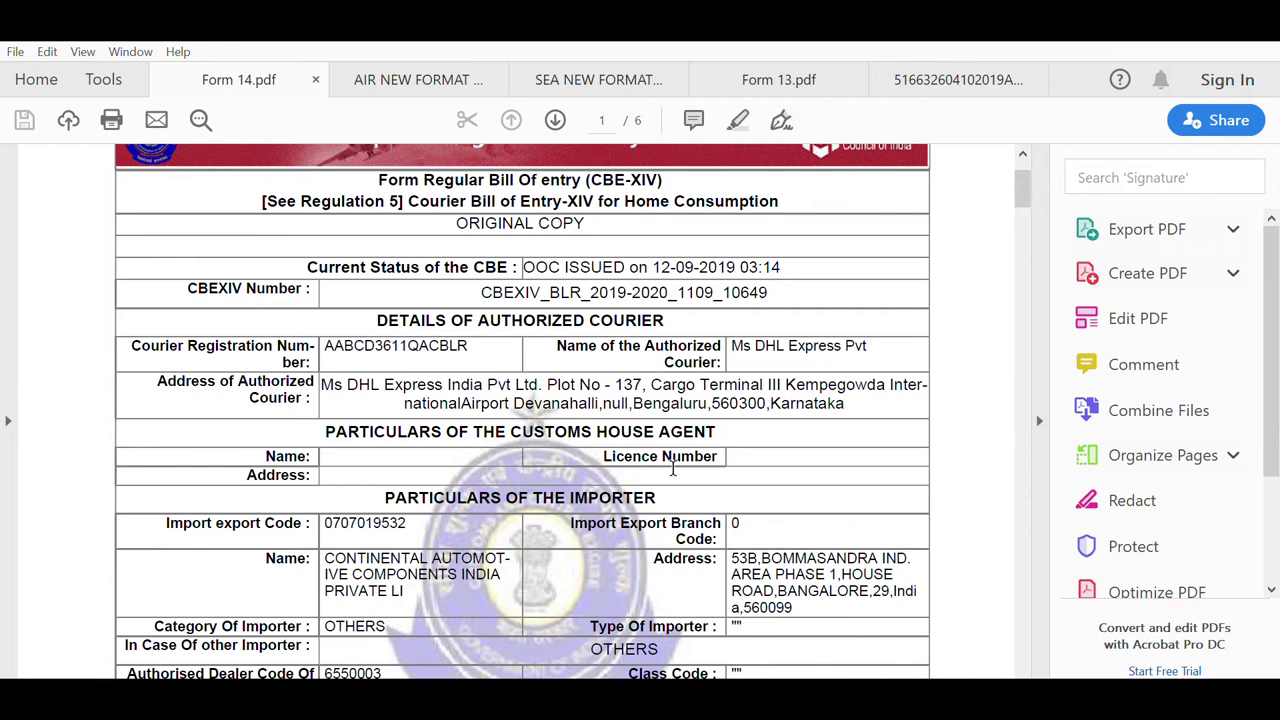
scroll(673, 470, up, 3)
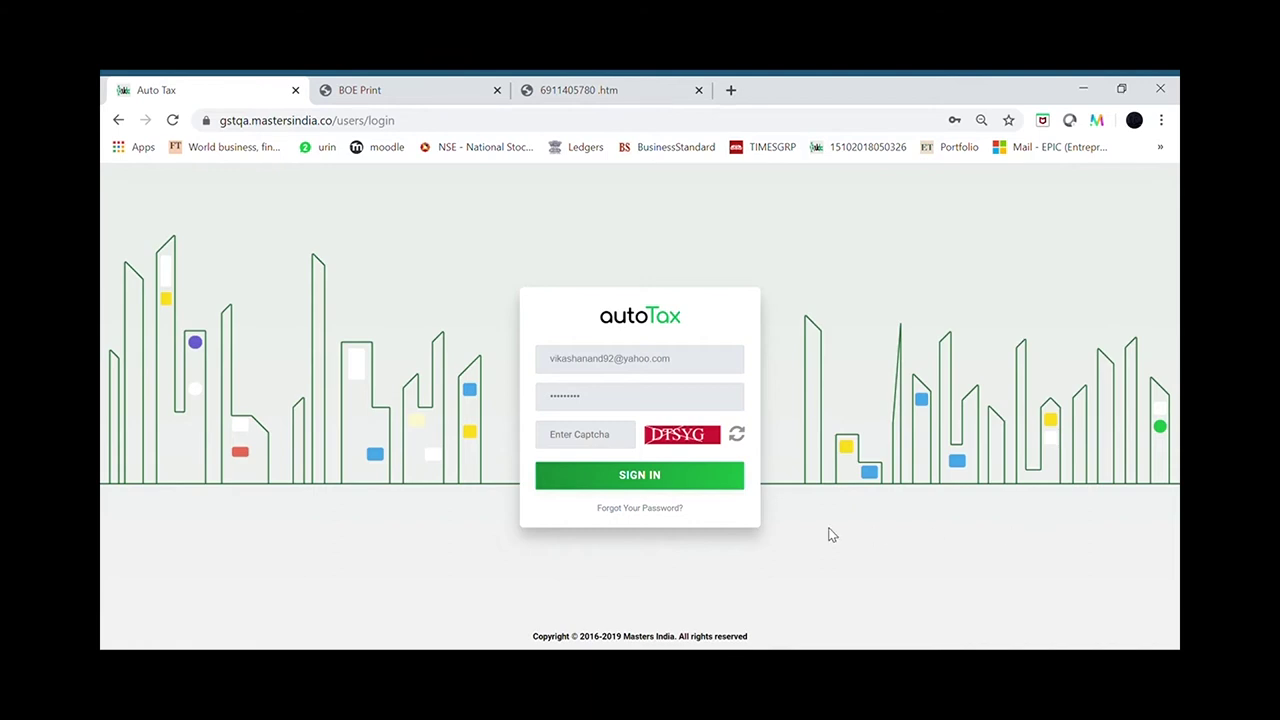
Step: Enter the captcha code on the autoTax login page and sign in with the prefilled credentials
click(596, 438)
text(DTSYG)
click(590, 480)
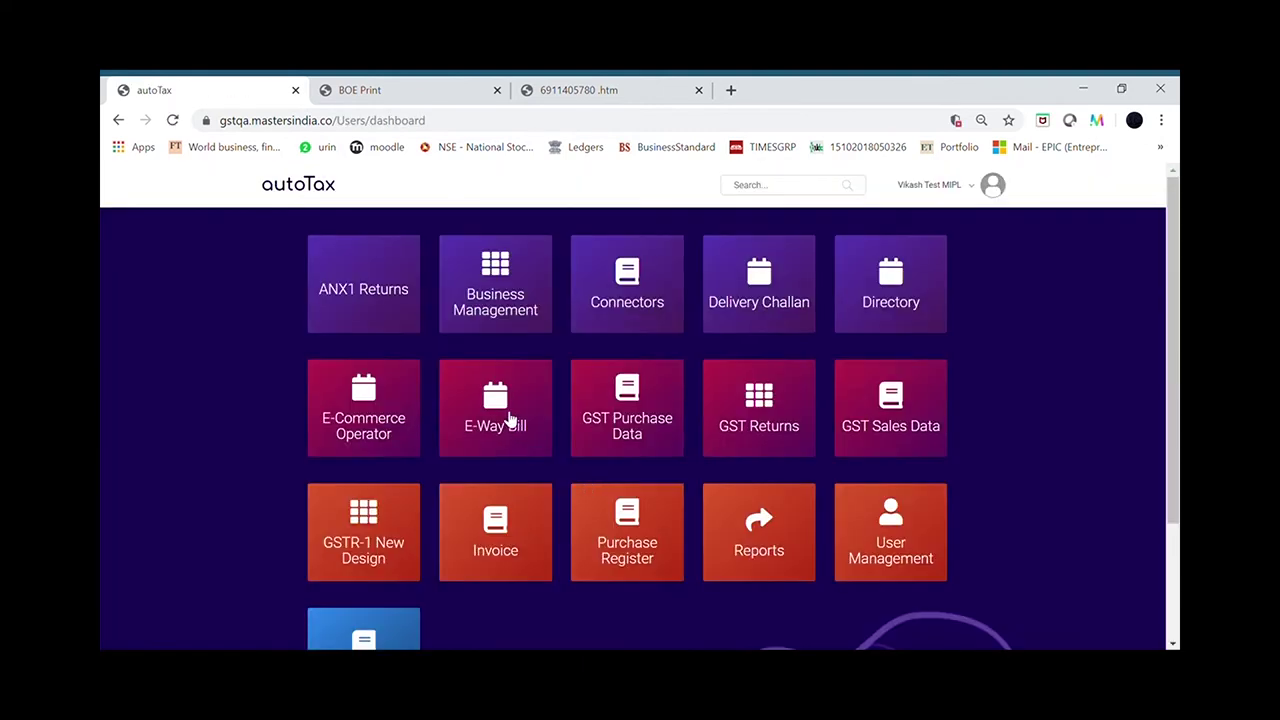
Step: Open the PRN import form for e-way bills in the E-Way Bill module
click(510, 420)
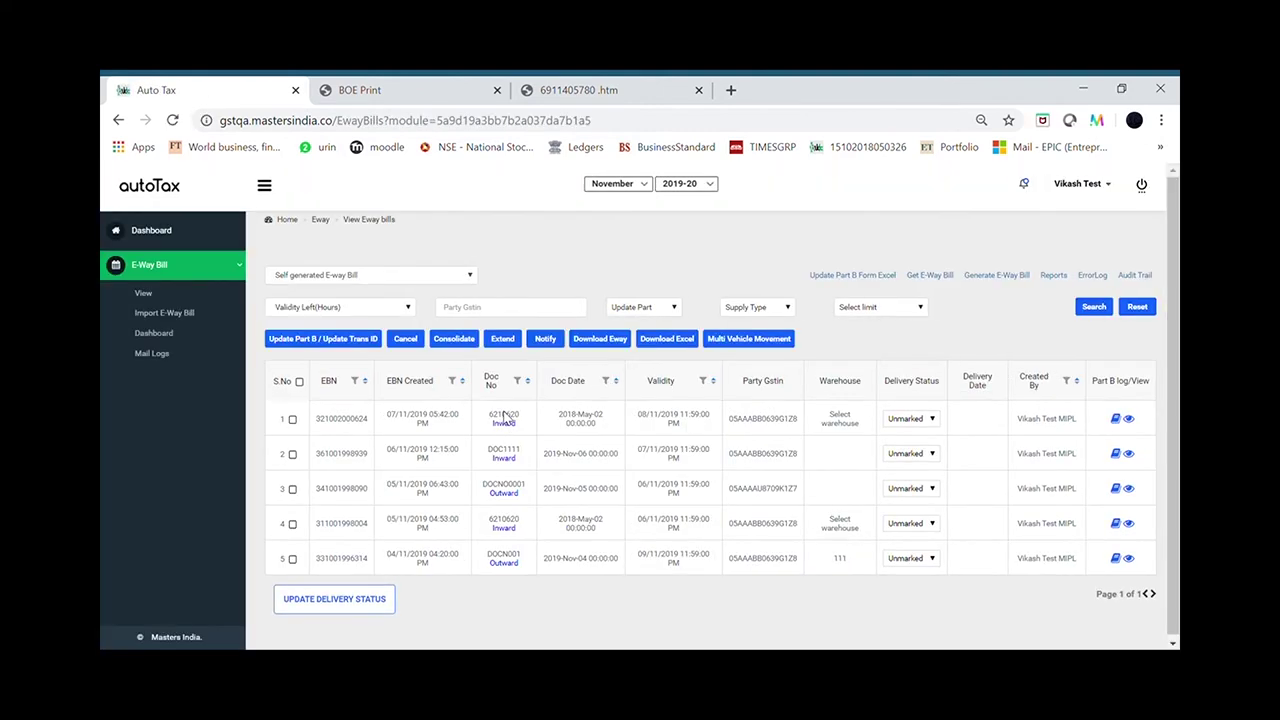
click(172, 314)
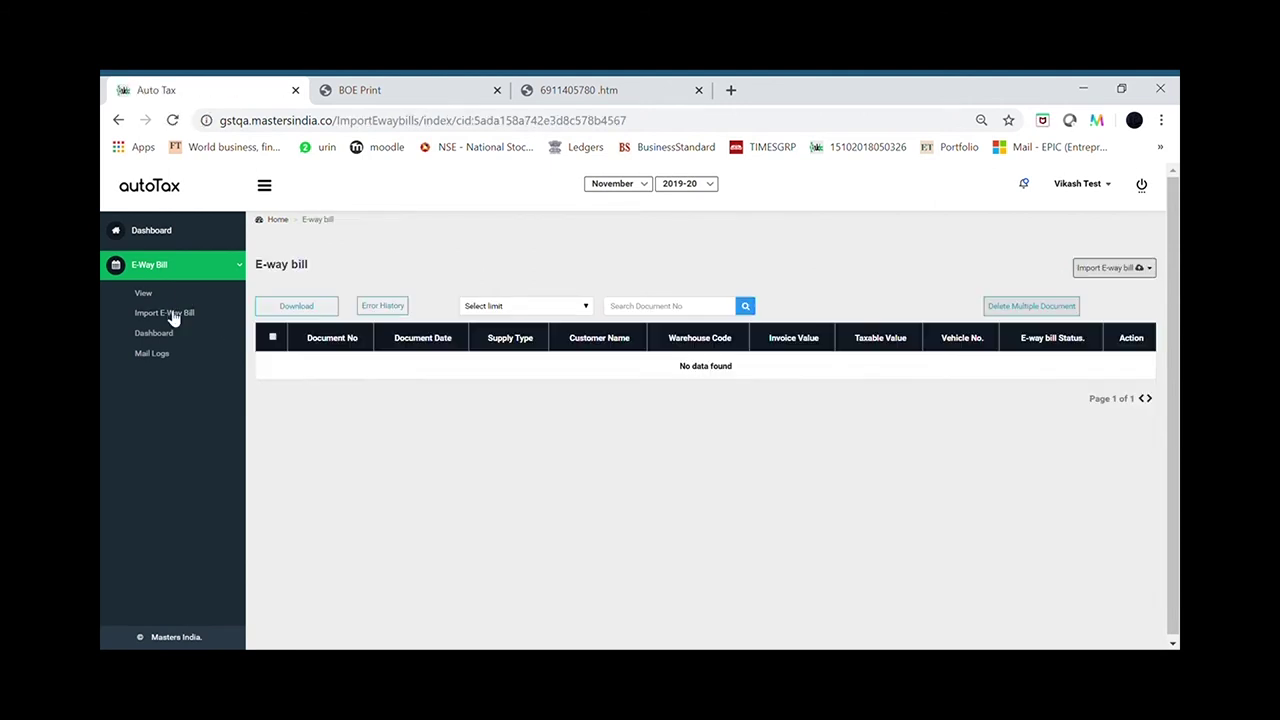
click(1136, 270)
click(1118, 431)
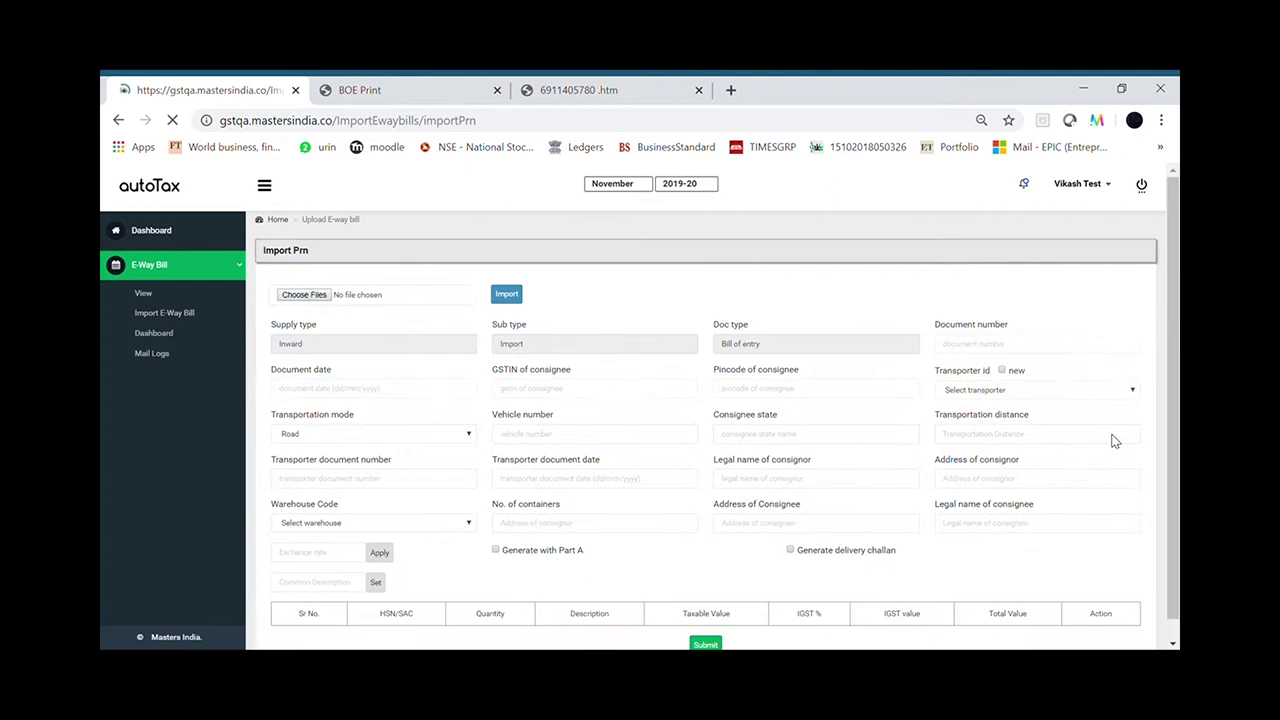
Step: Choose the file 6210620.prn and import it to fill in the e-way bill form
click(313, 311)
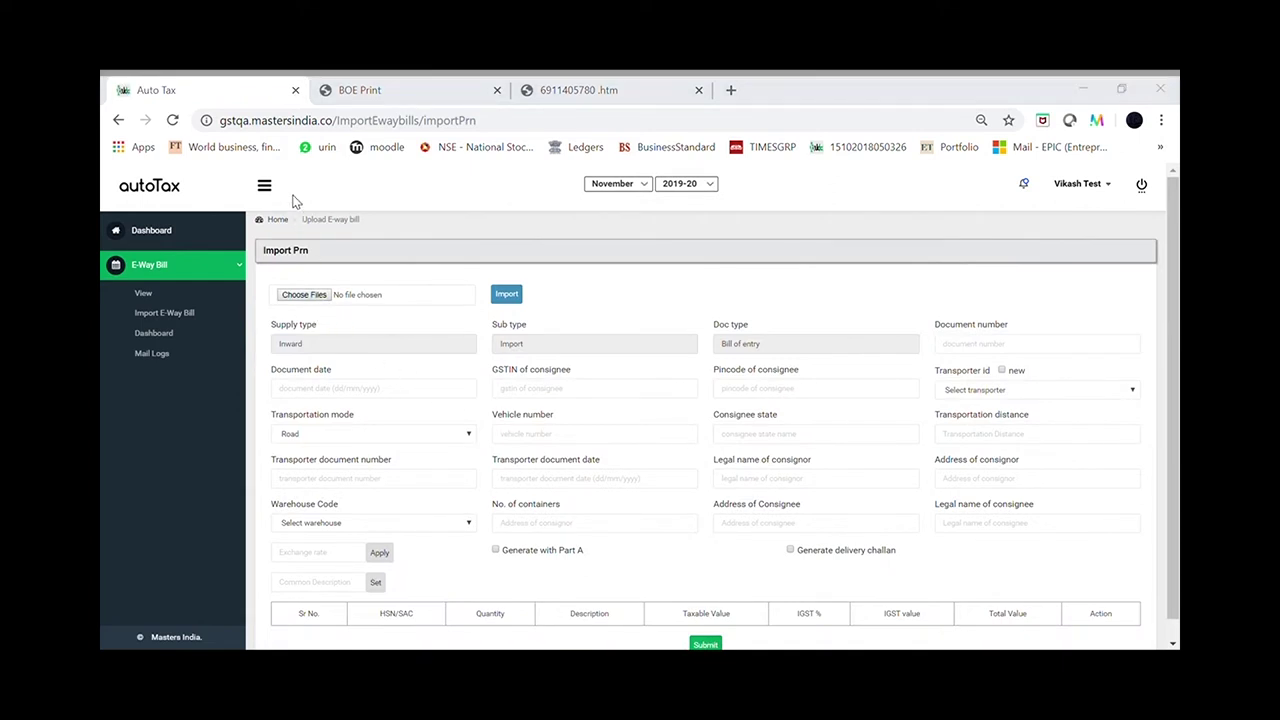
key(Return)
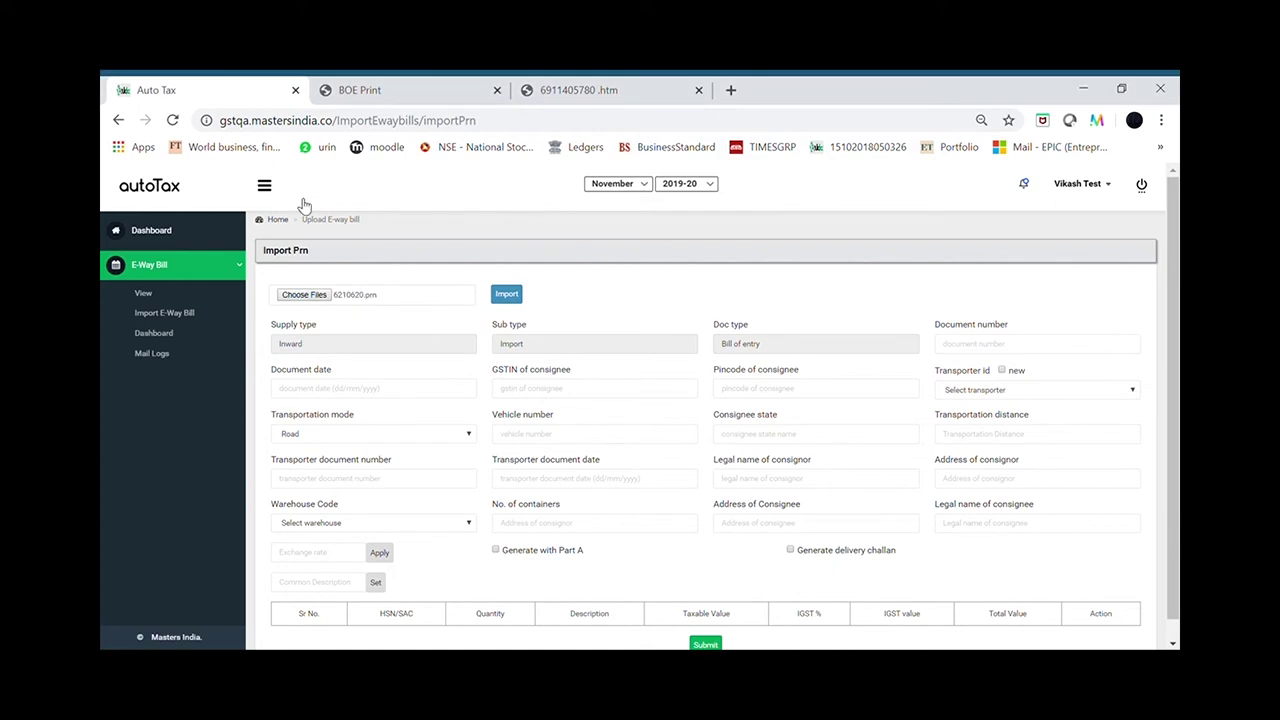
click(505, 296)
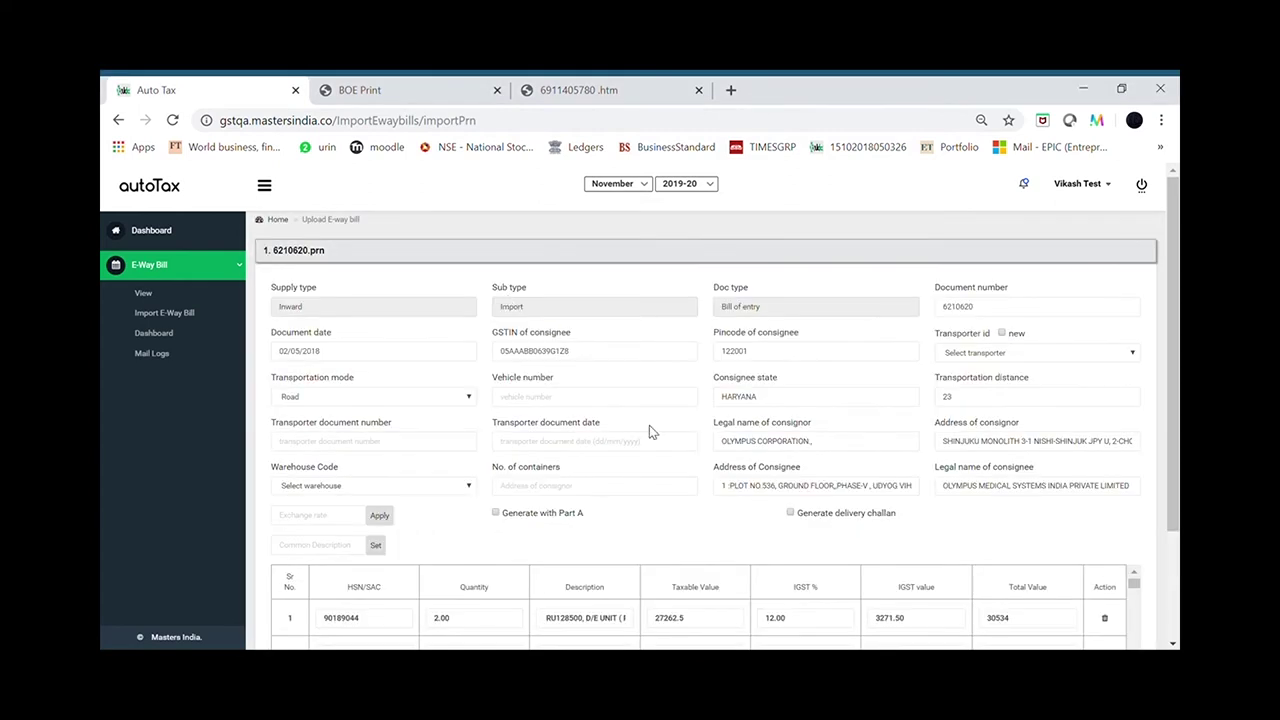
Step: Examine the imported line items of 6210620.prn and their totals in the e-way bill form
scroll(674, 456, down, 2)
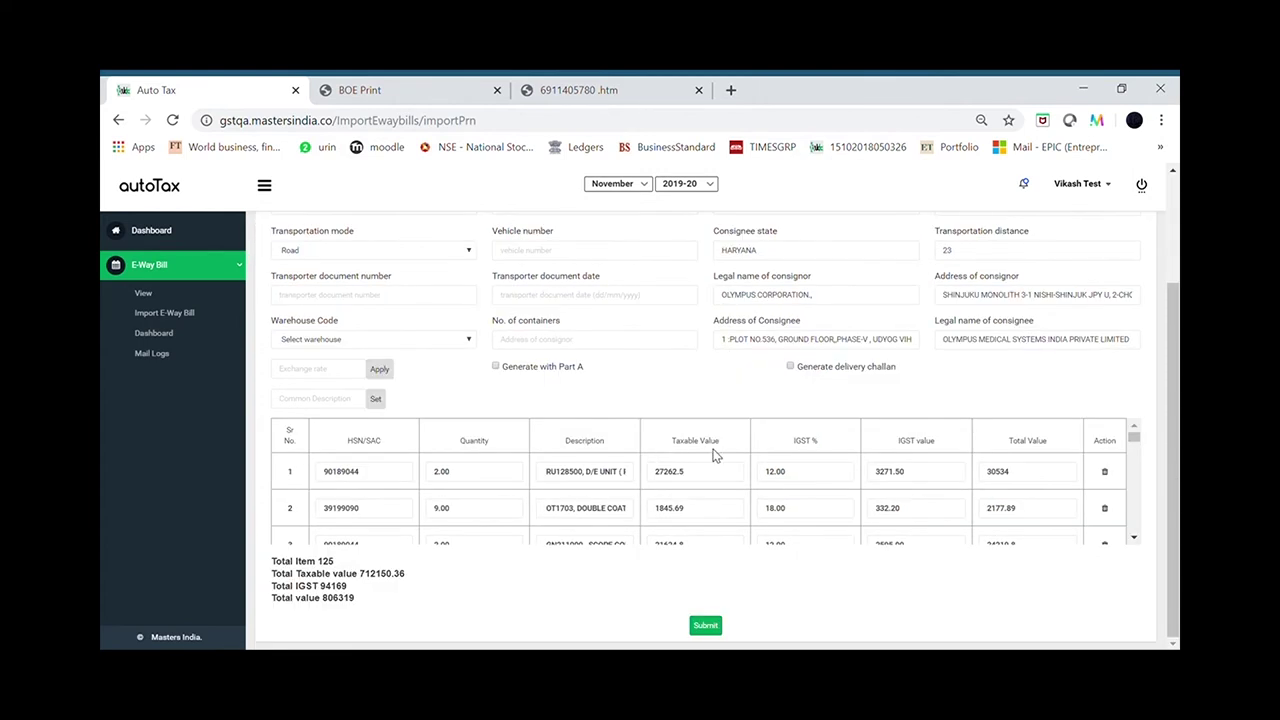
scroll(770, 452, down, 3)
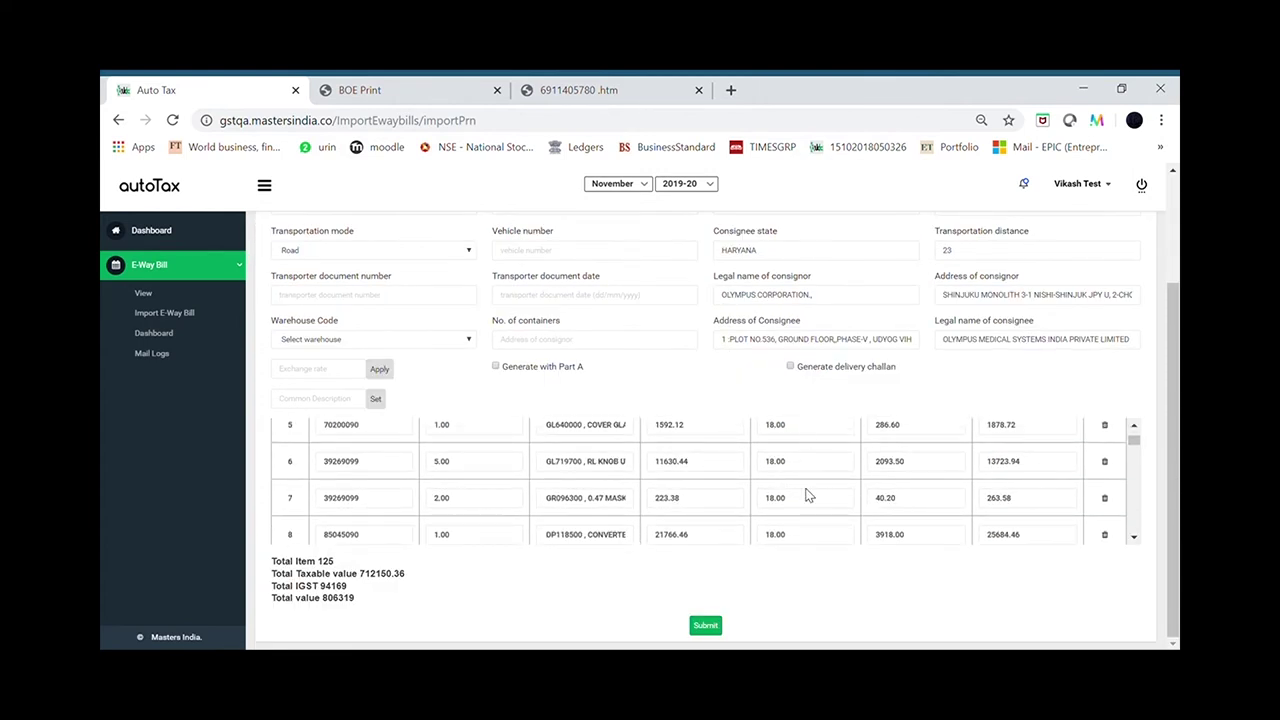
scroll(812, 495, down, 5)
scroll(814, 497, down, 18)
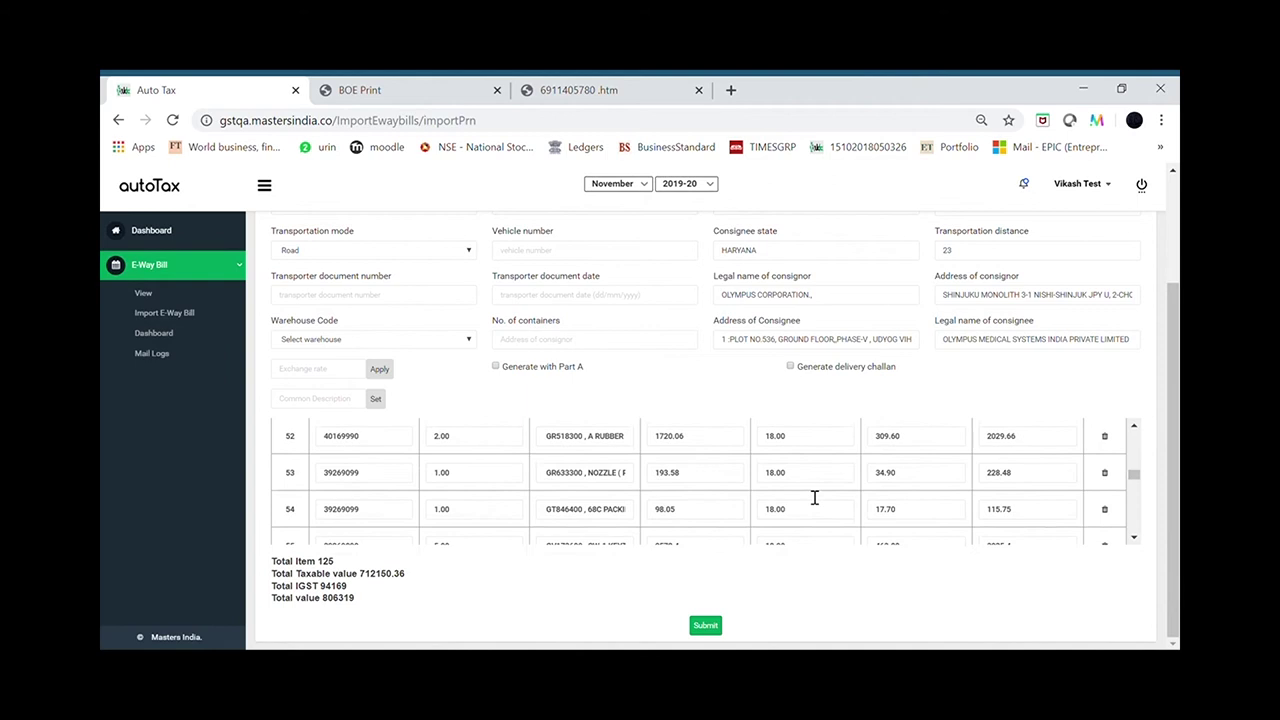
scroll(814, 497, down, 15)
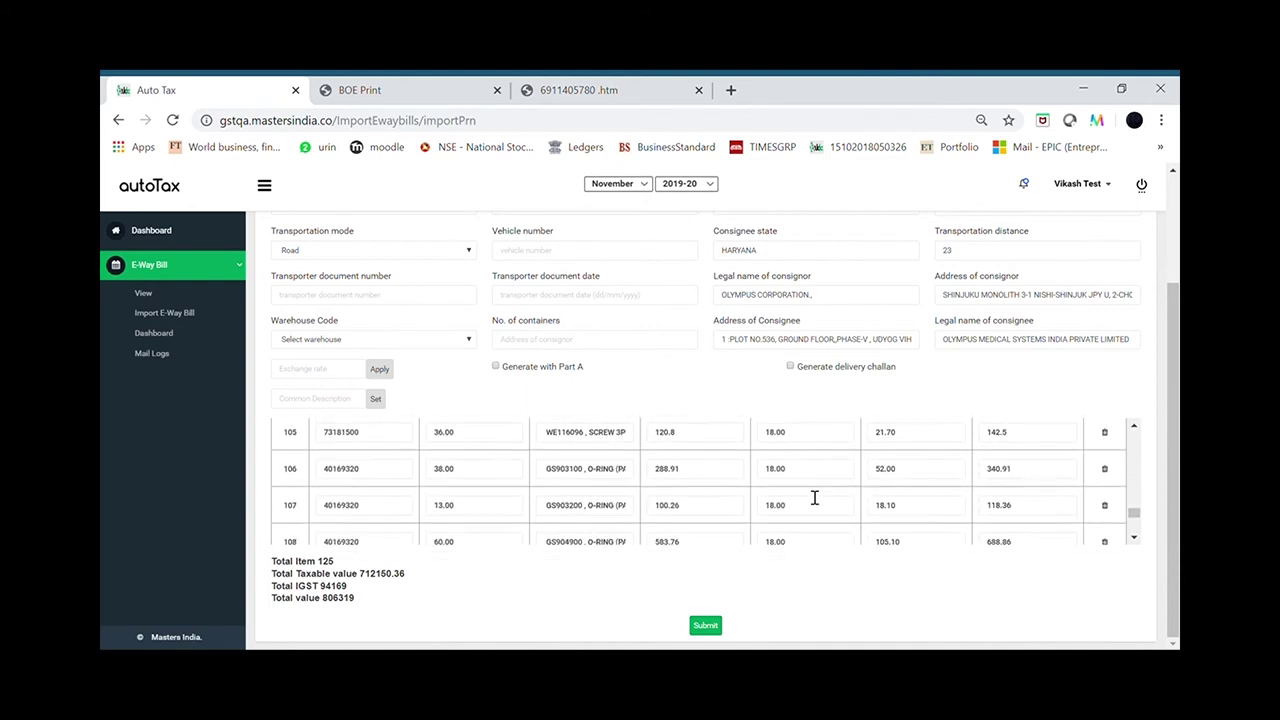
scroll(700, 394, up, 2)
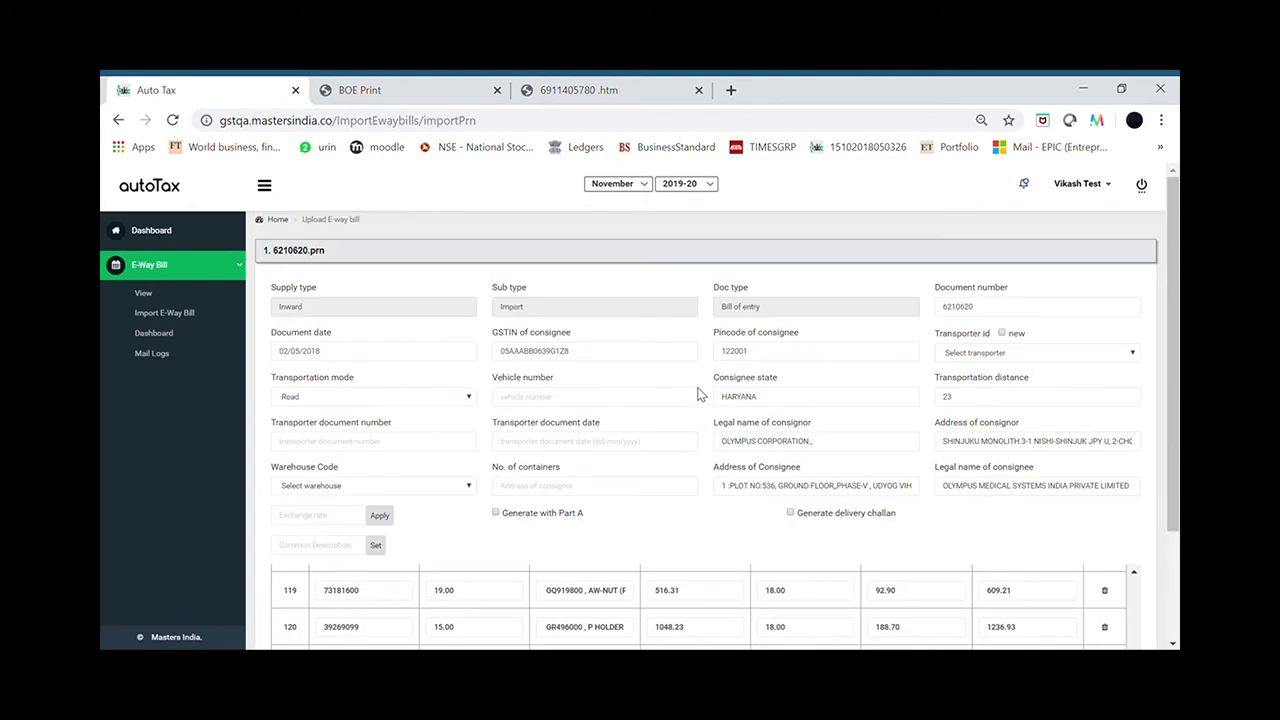
Step: Set the vehicle number to MH098877 and submit the form to generate the e-way bill
click(576, 401)
text(MH098877)
scroll(628, 531, down, 2)
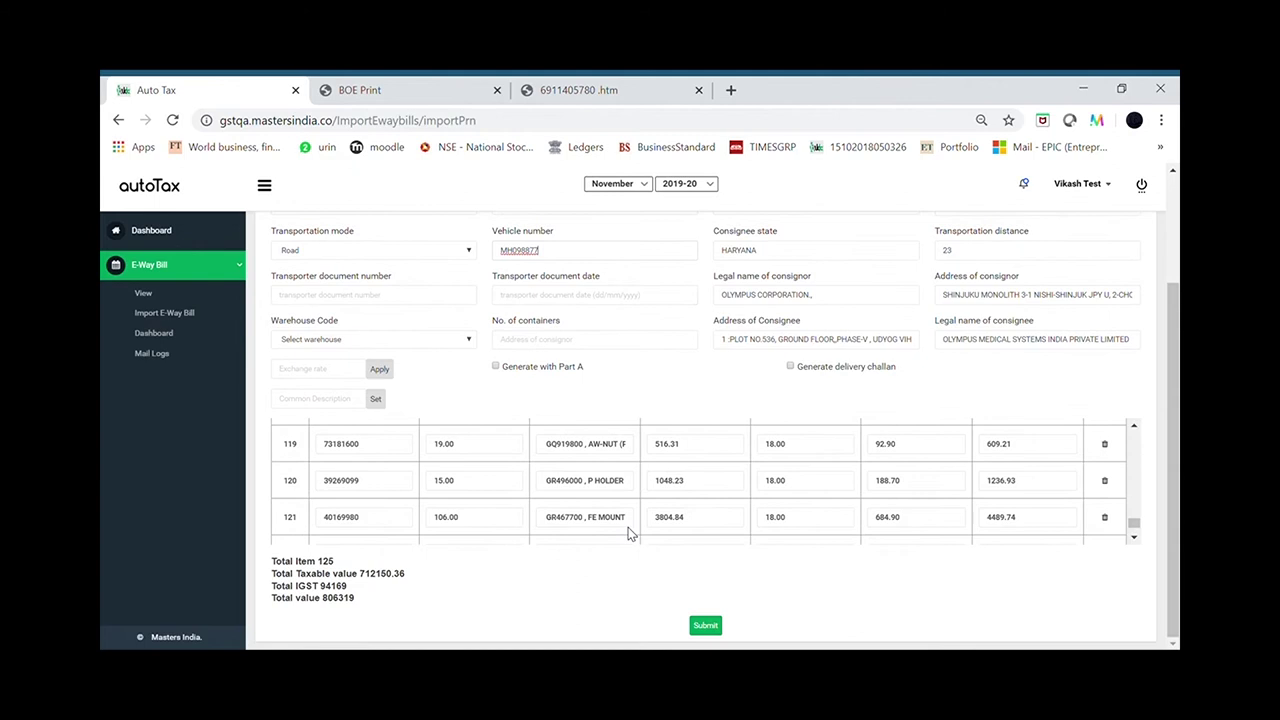
click(714, 627)
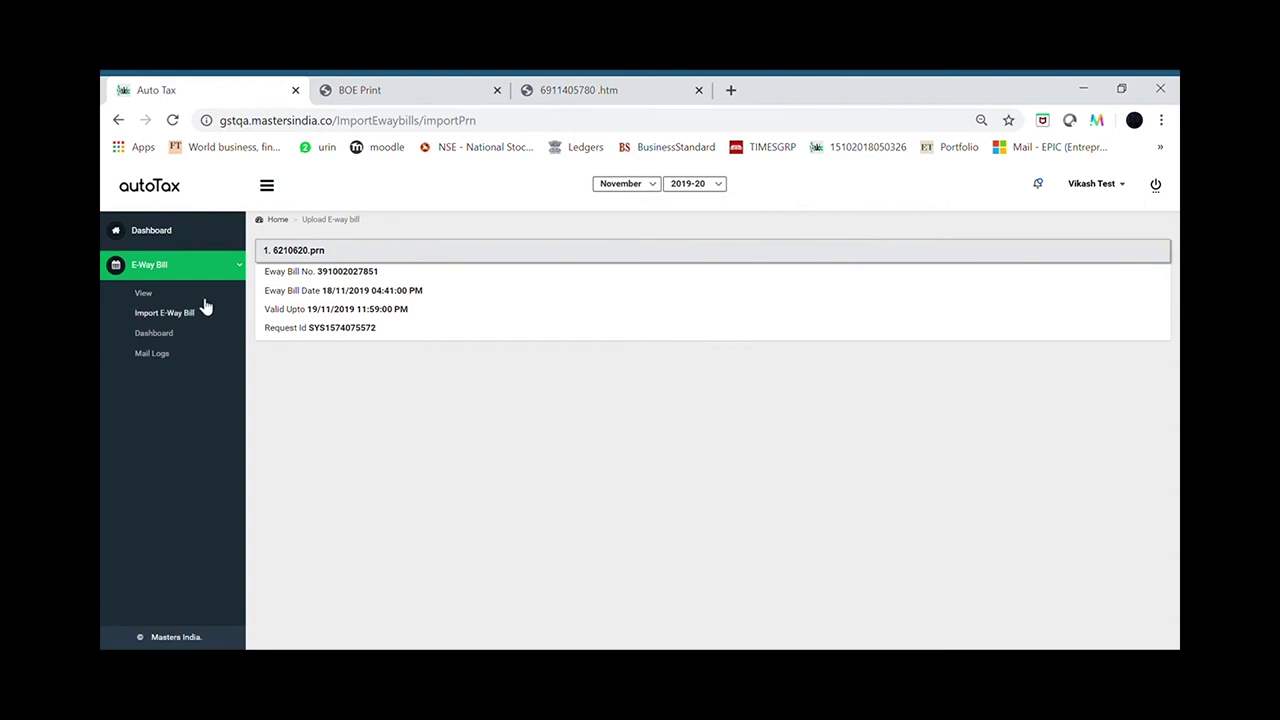
Step: Return from the e-way bill result to the home dashboard and load the autoTax site at gstqa3.mastersindia.co
double_click(347, 272)
click(172, 240)
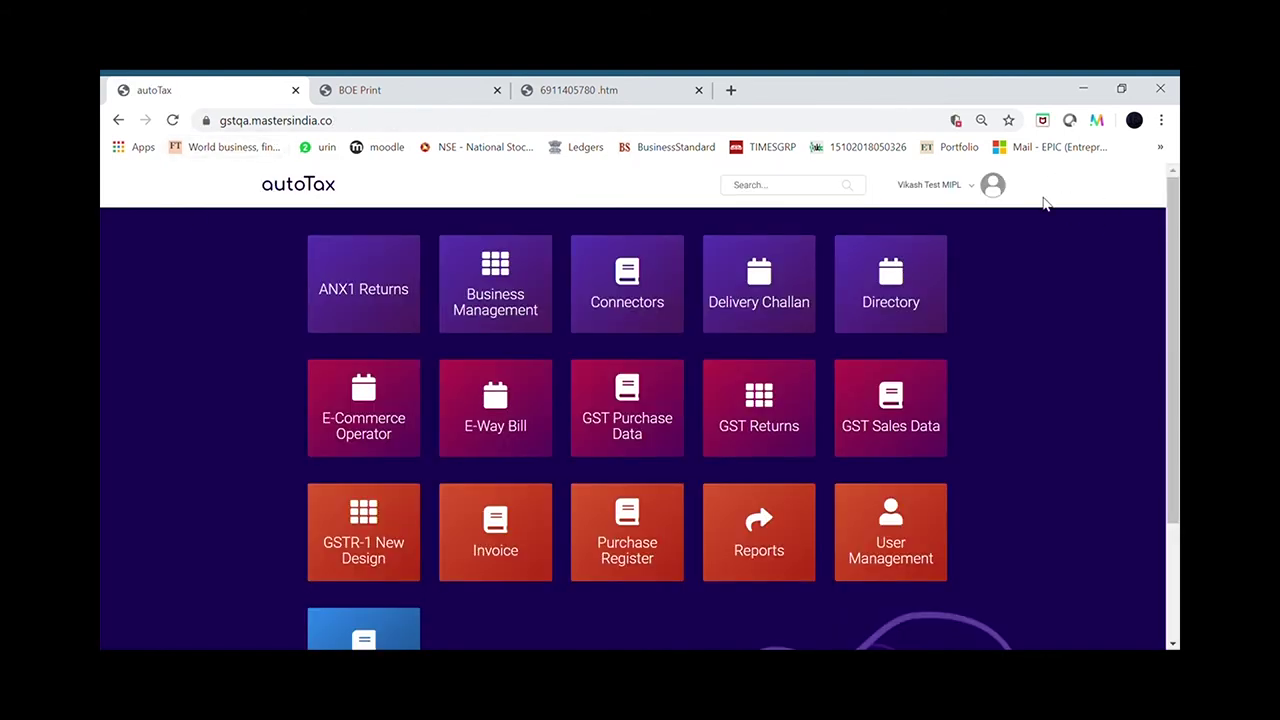
click(252, 125)
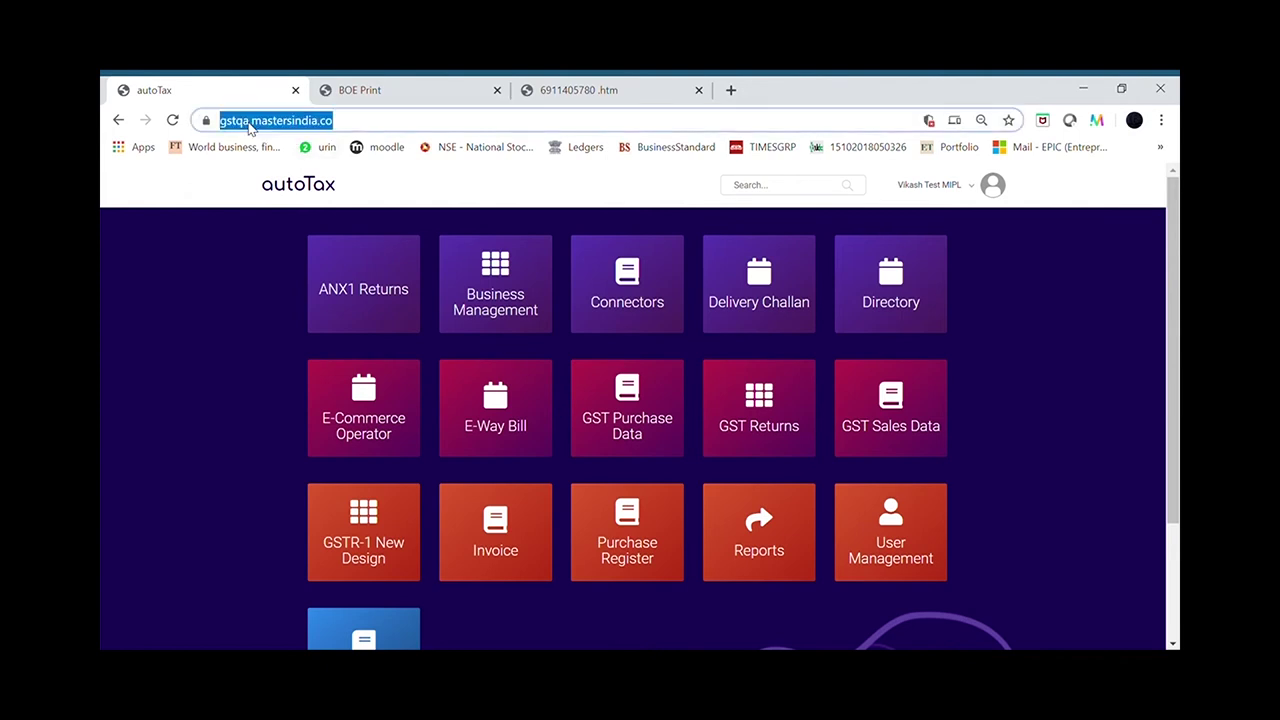
click(250, 124)
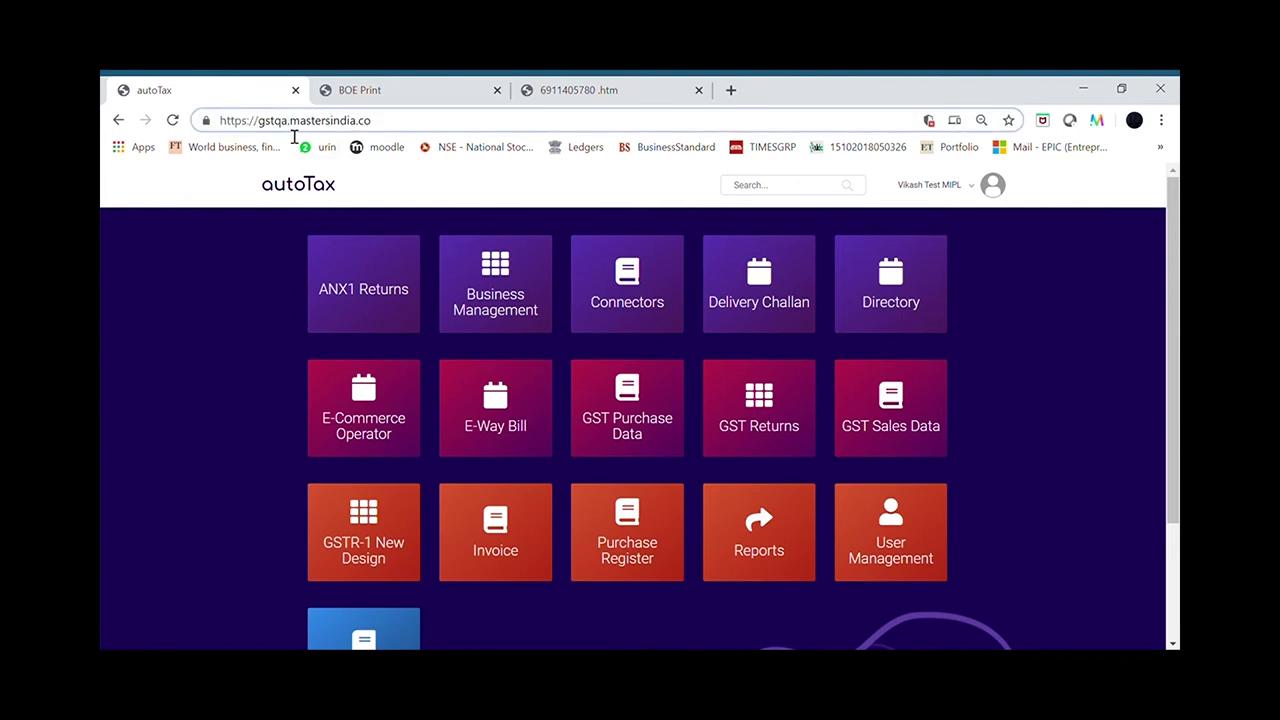
text(3)
key(Return)
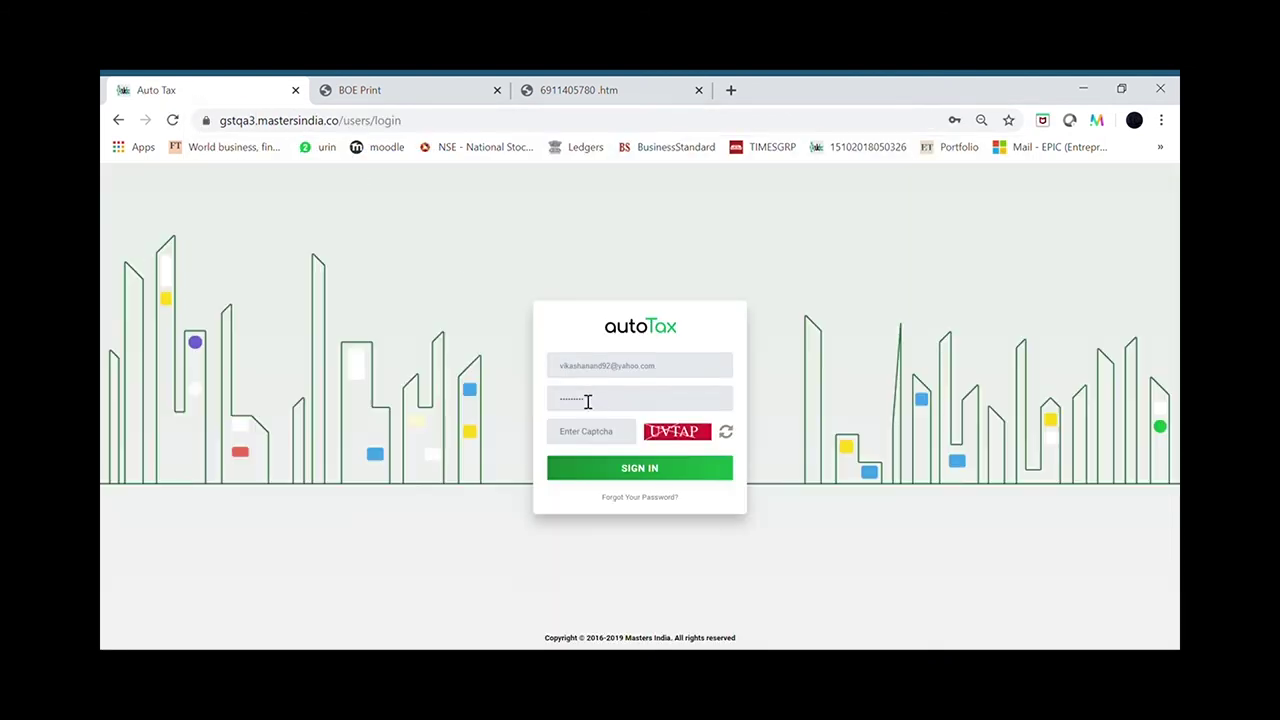
Step: Enter the captcha code on the gstqa3 login page and sign in with the prefilled credentials
click(599, 440)
text(uVTAP)
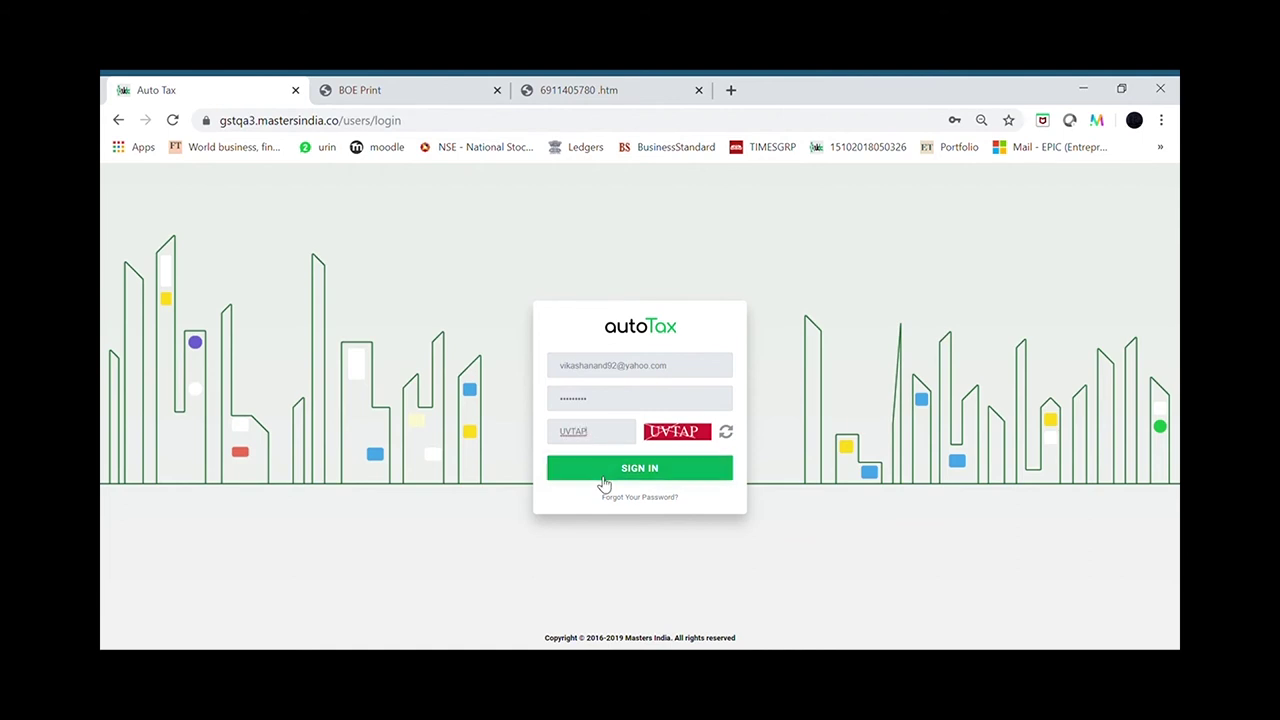
click(604, 484)
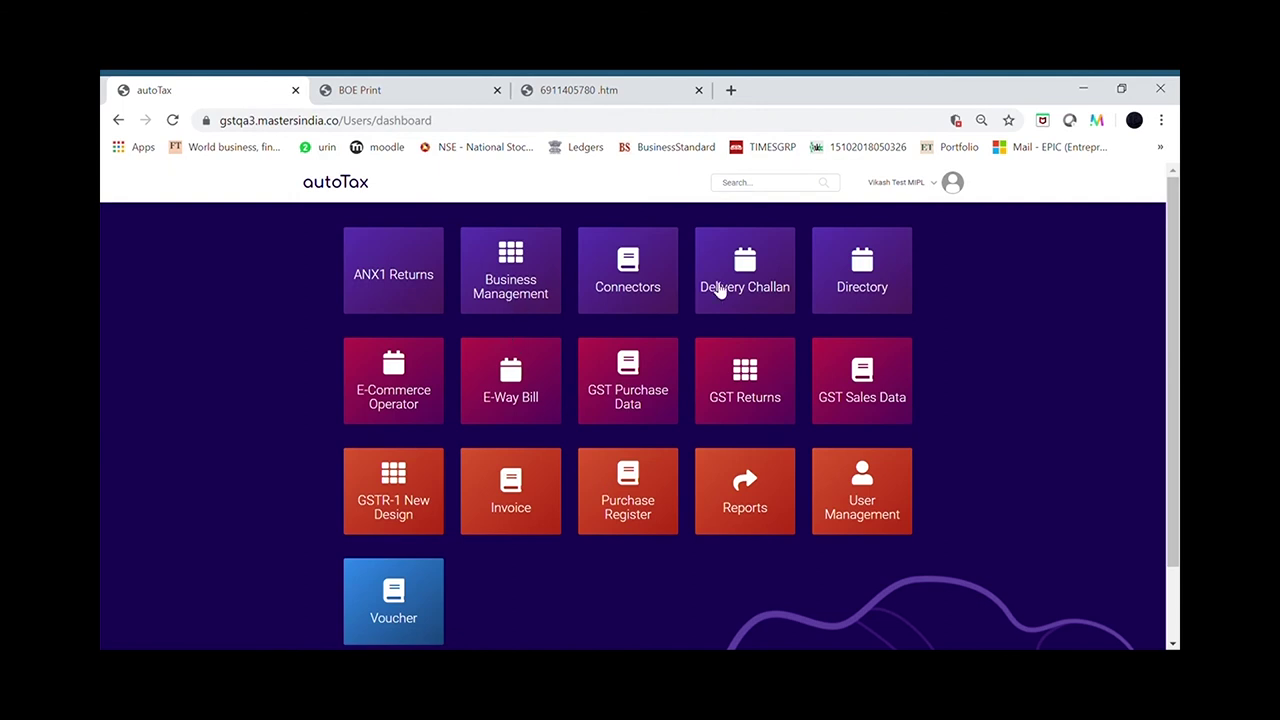
Step: Open the form for a new custom duty challan report in the Delivery Challan module
click(762, 285)
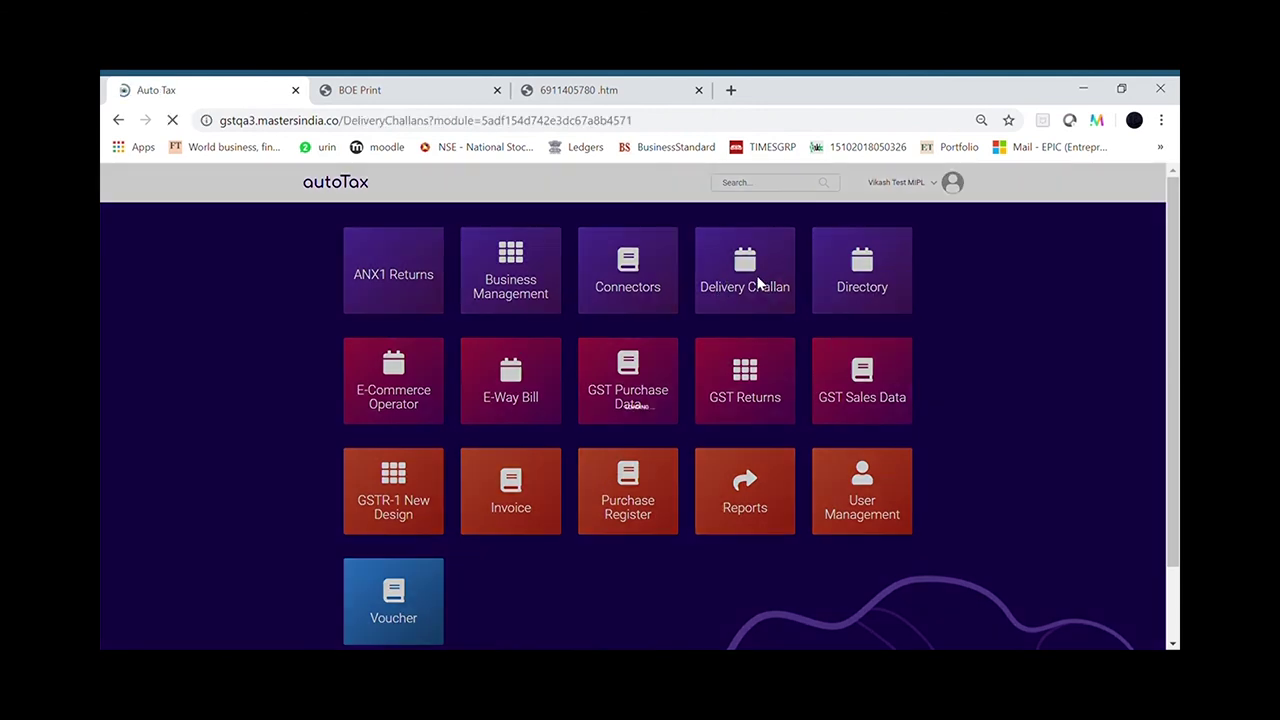
click(170, 298)
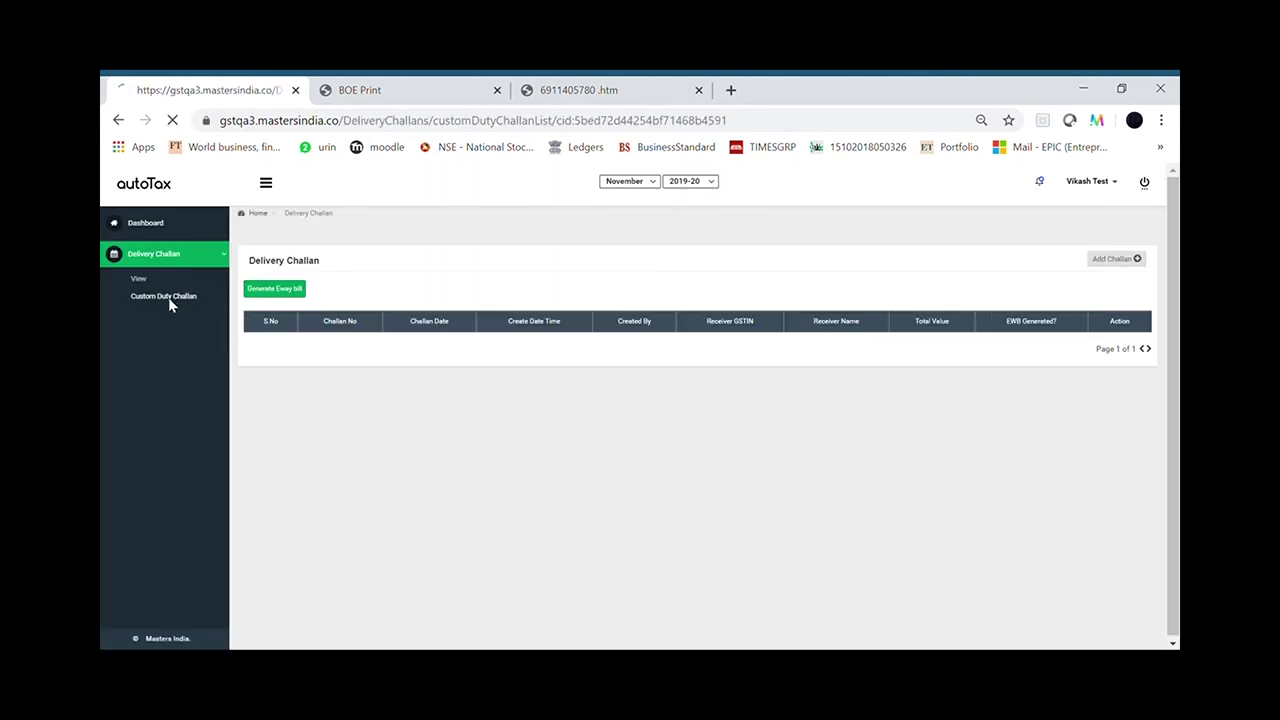
click(1143, 278)
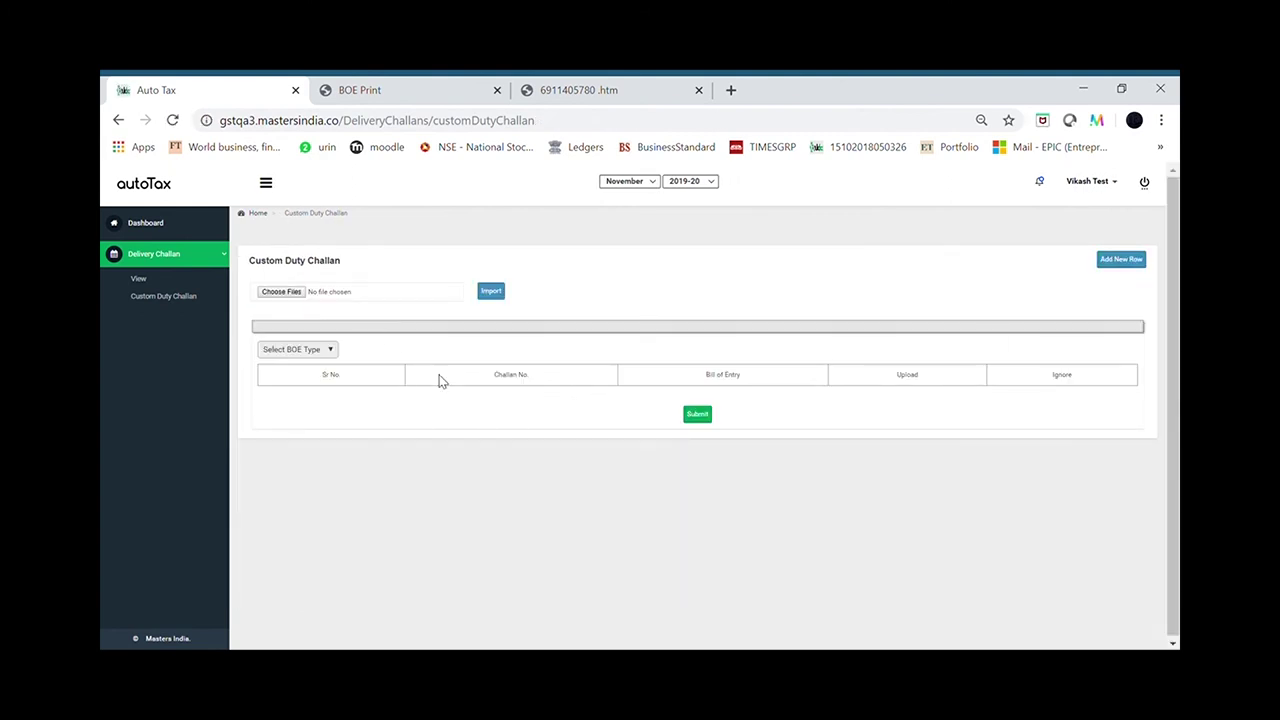
Step: Add two rows to the custom duty challan and attach 6210620.prn to the first and 5479426.prn to the second
click(1121, 260)
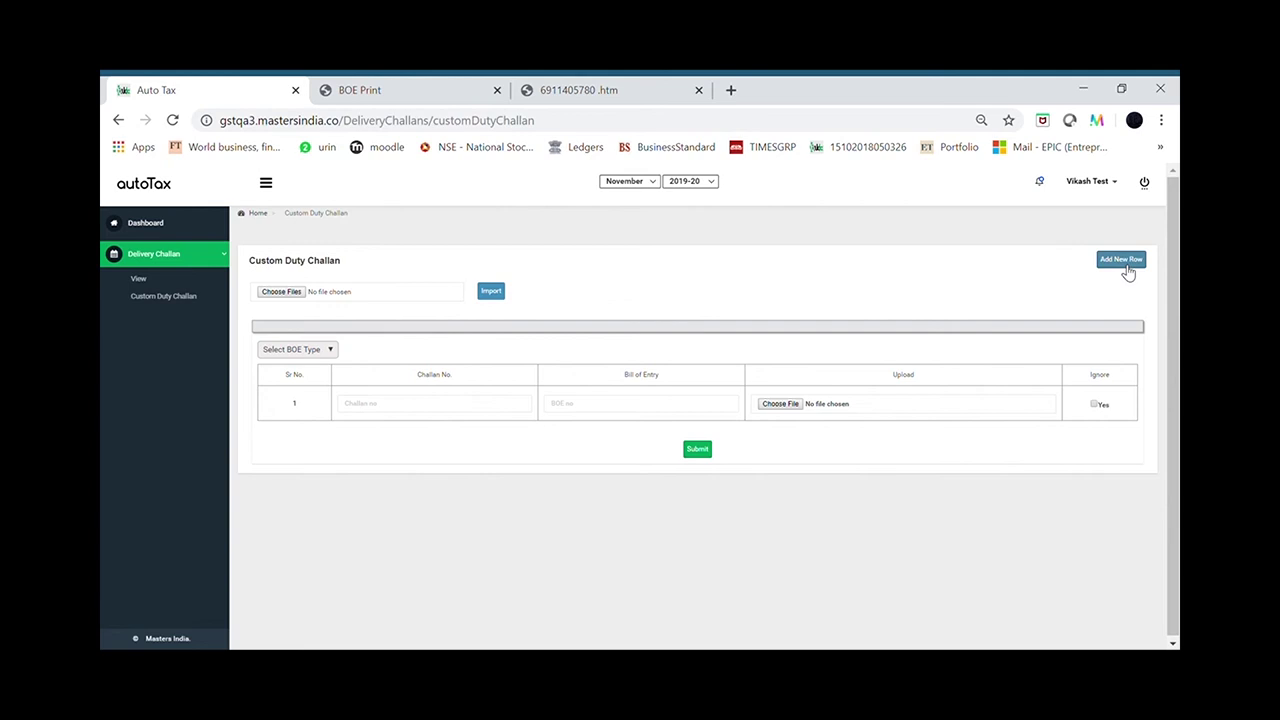
click(784, 410)
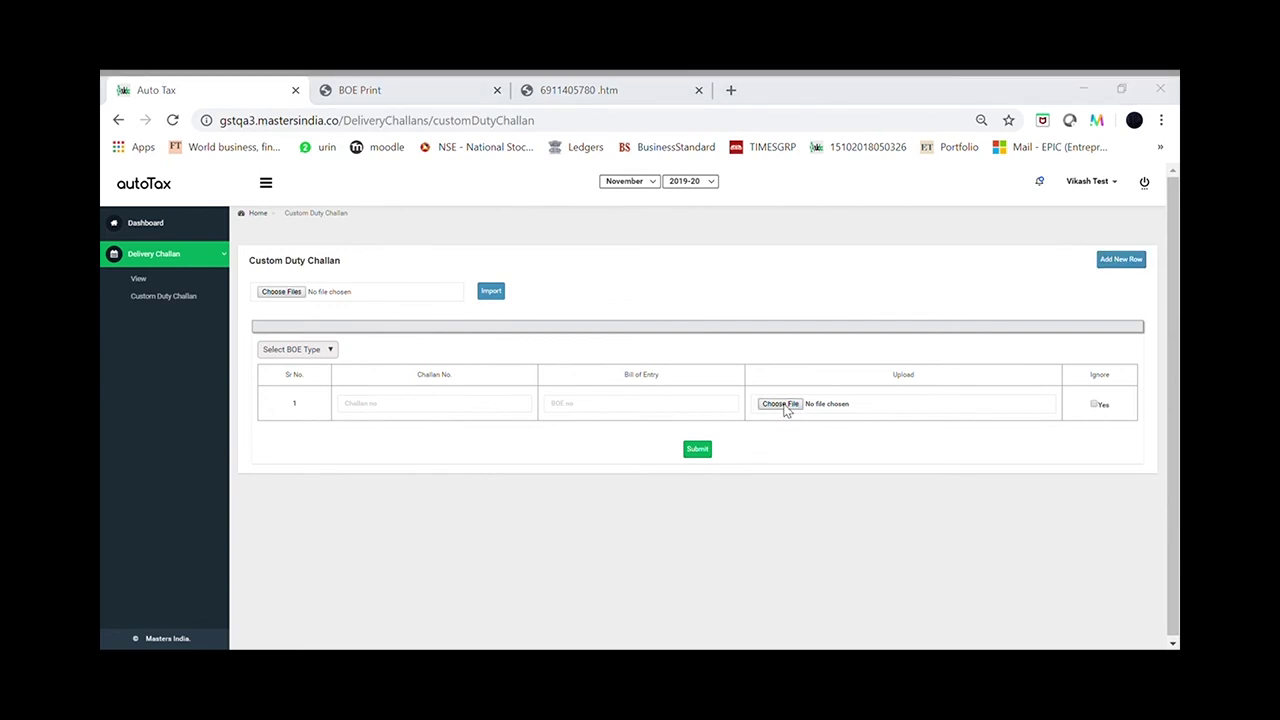
double_click(290, 200)
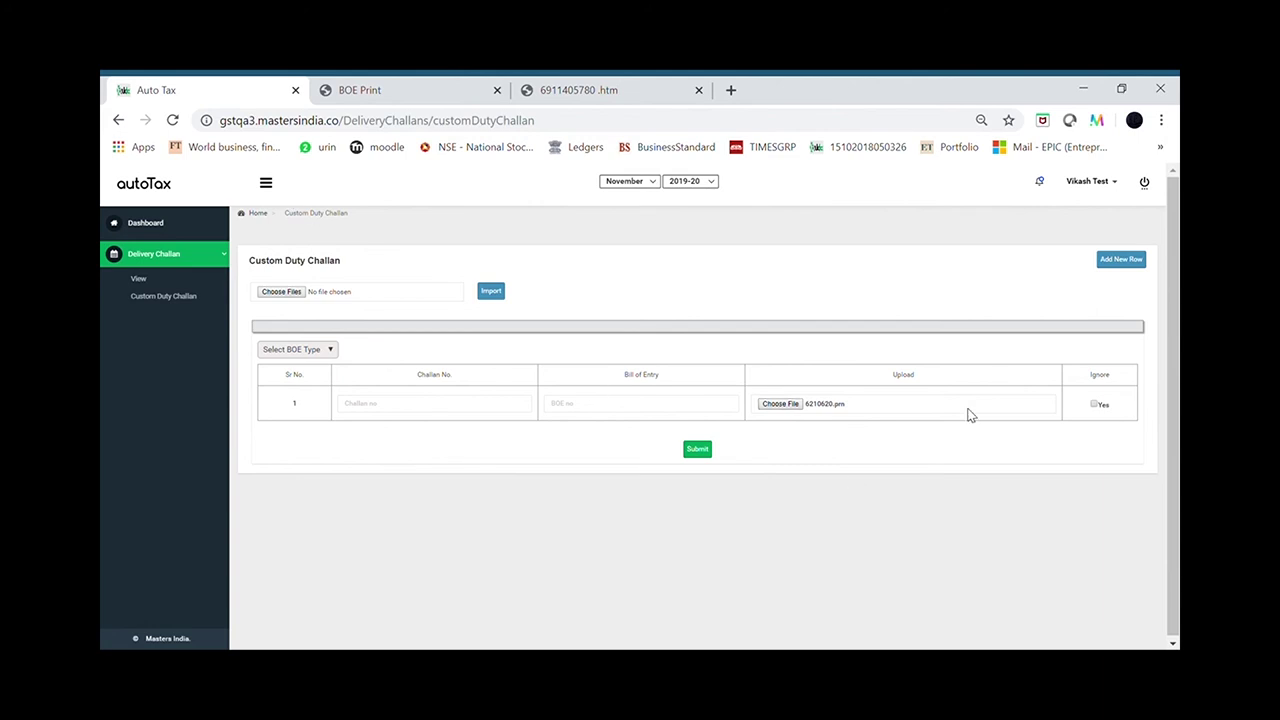
click(1128, 264)
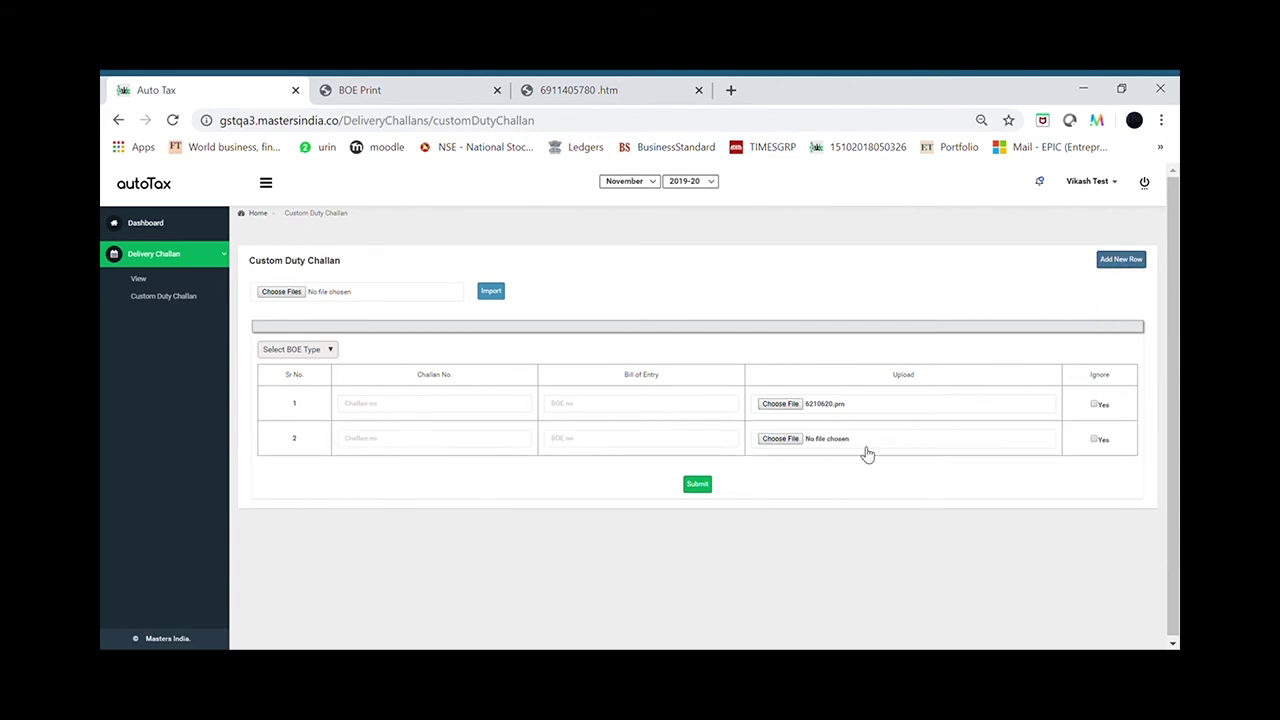
click(782, 443)
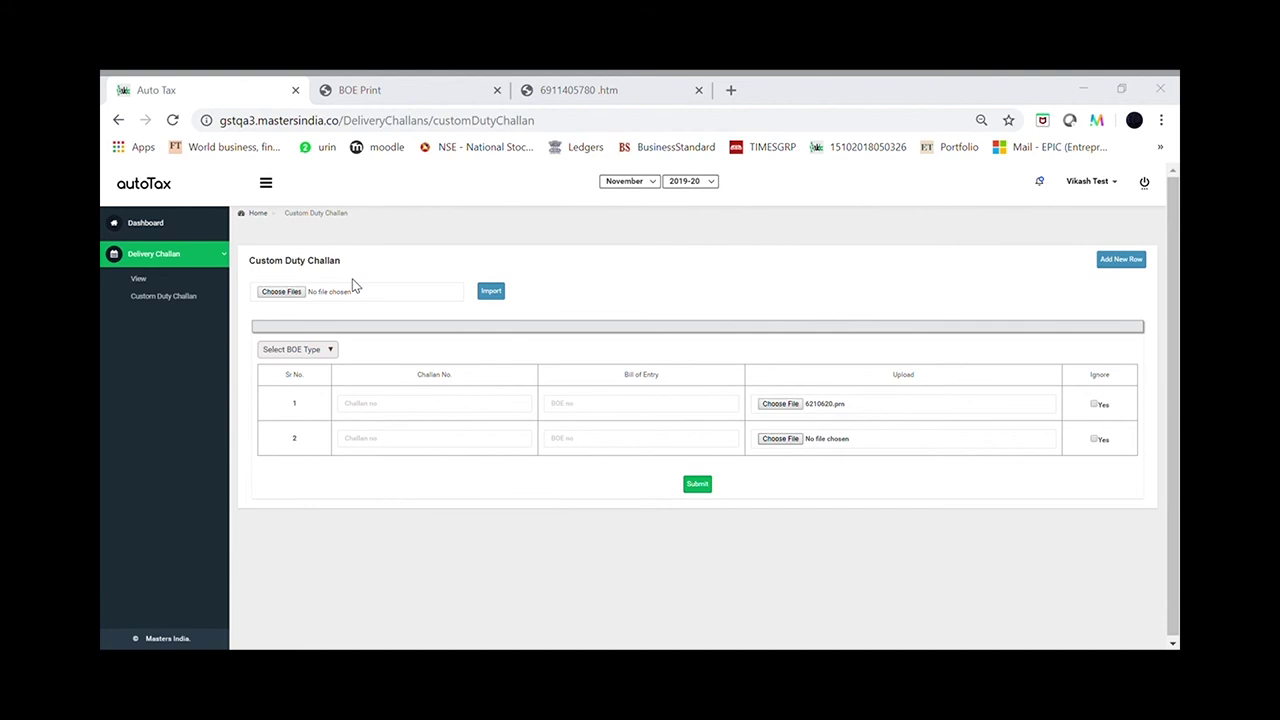
key(Return)
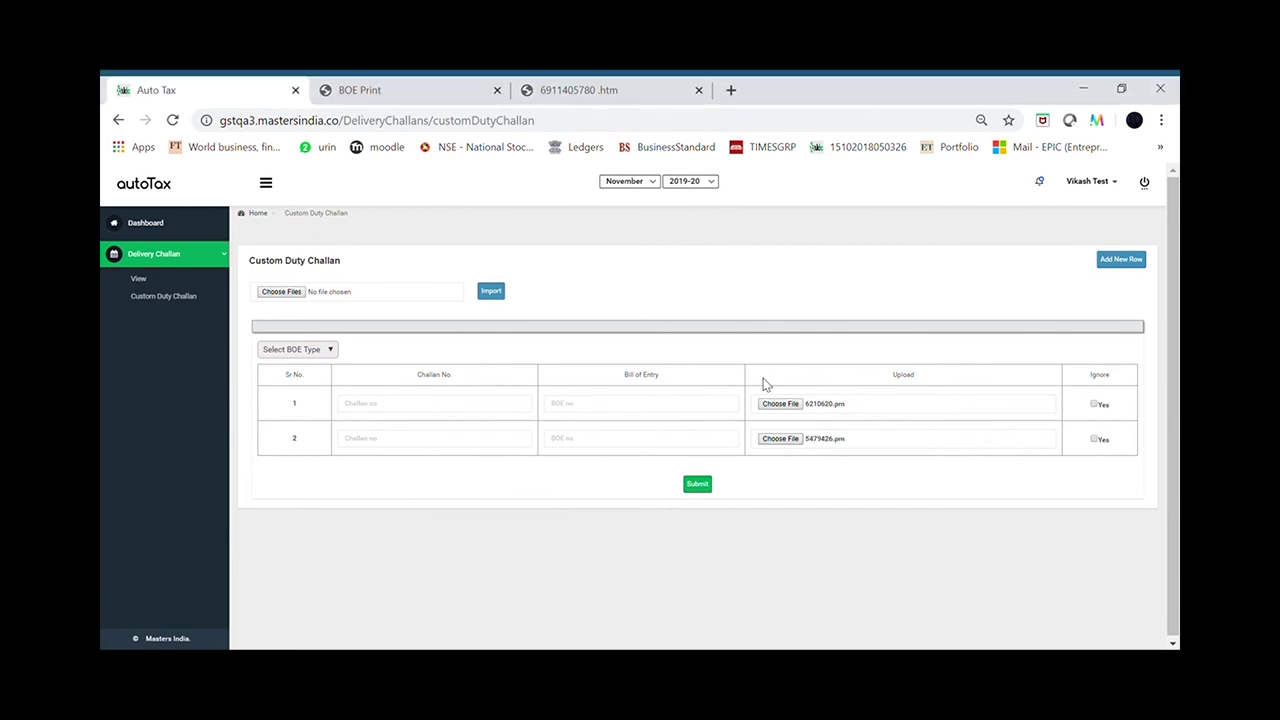
Step: Set the challan numbers to BOe1 and boe2 and the bill of entry numbers to abc and cde, and submit the challan
click(613, 414)
text(BOe1)
click(428, 446)
text(boe2)
click(588, 413)
text(abc)
click(578, 446)
text(cde)
click(698, 484)
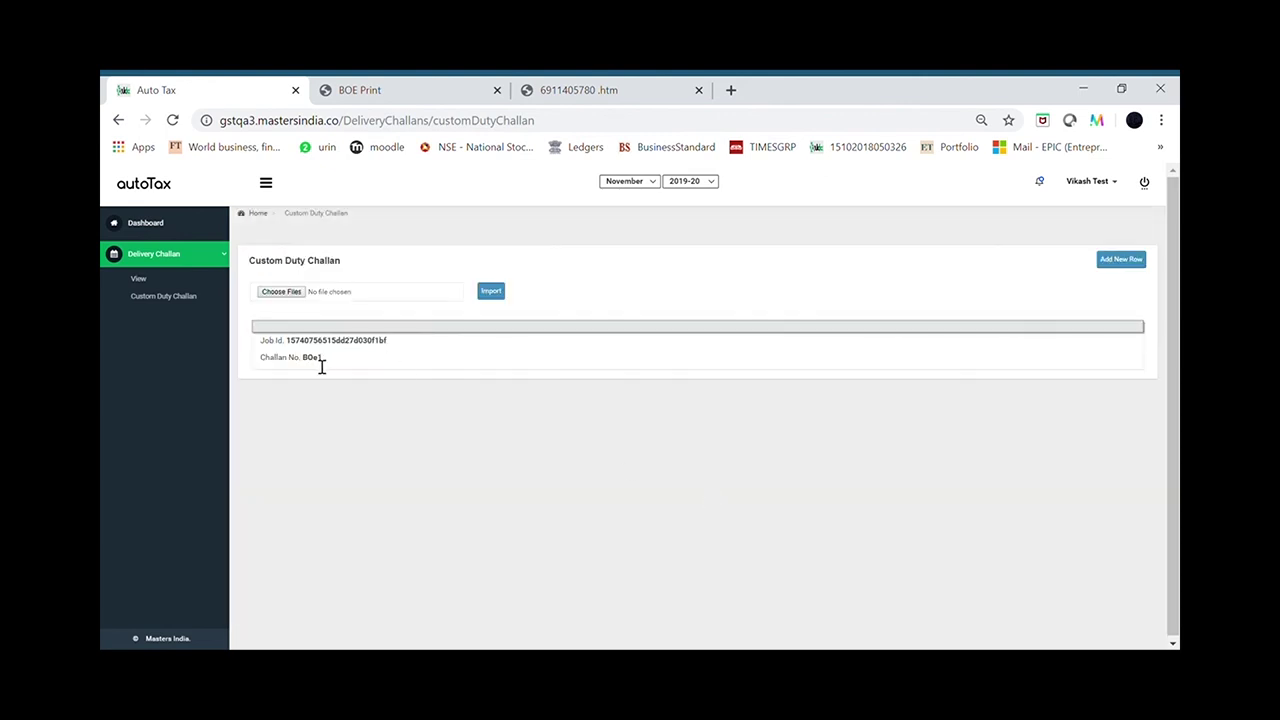
Step: Download the BOe1 report from the custom duty challan list and open it in Excel
click(165, 298)
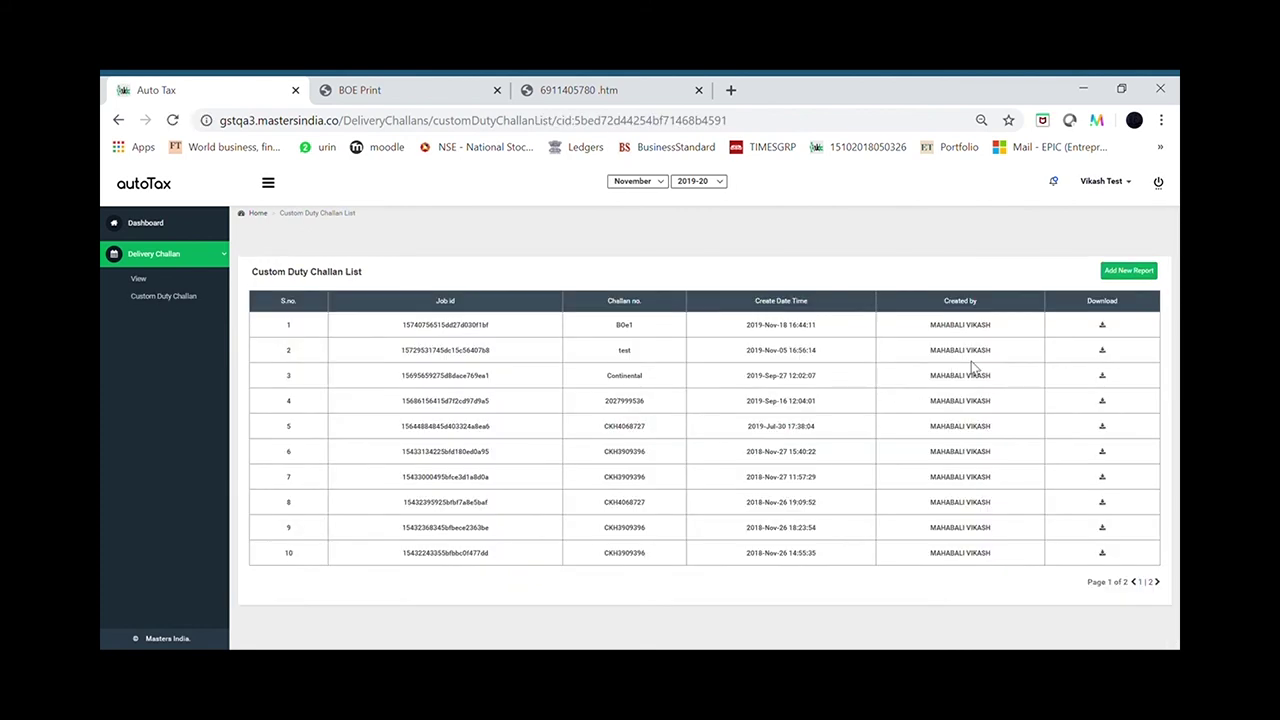
click(1104, 326)
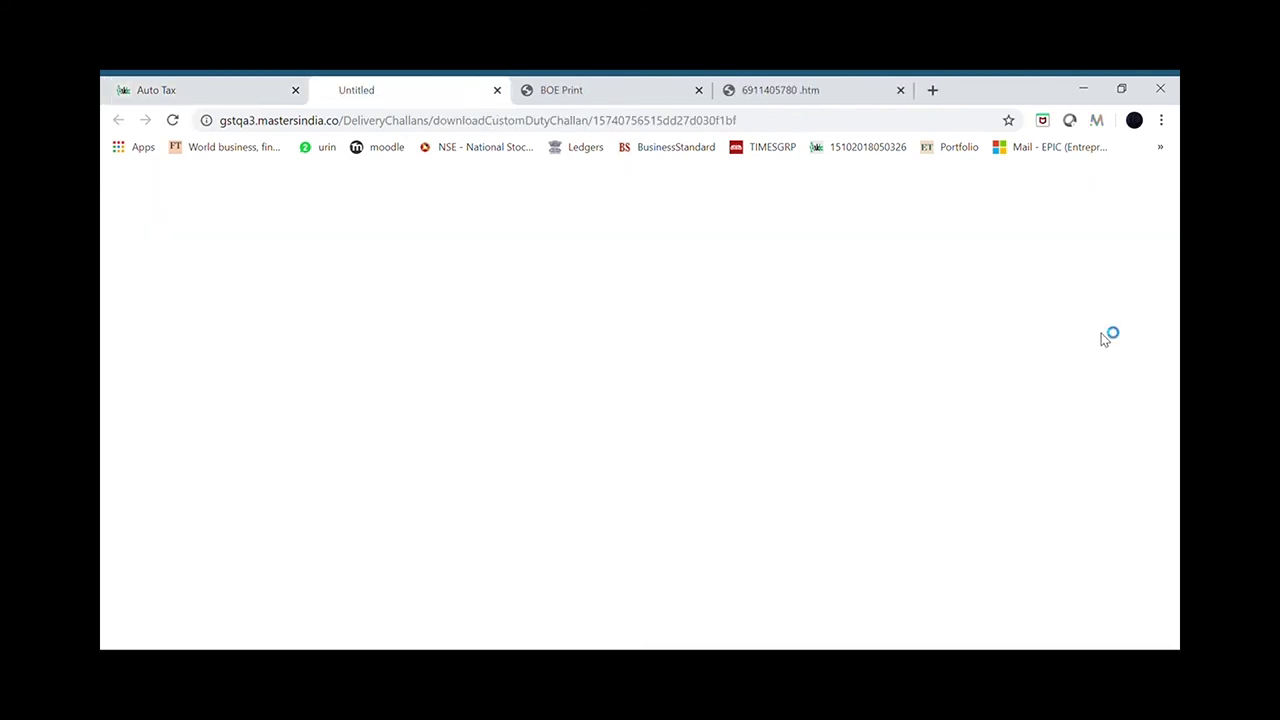
click(170, 630)
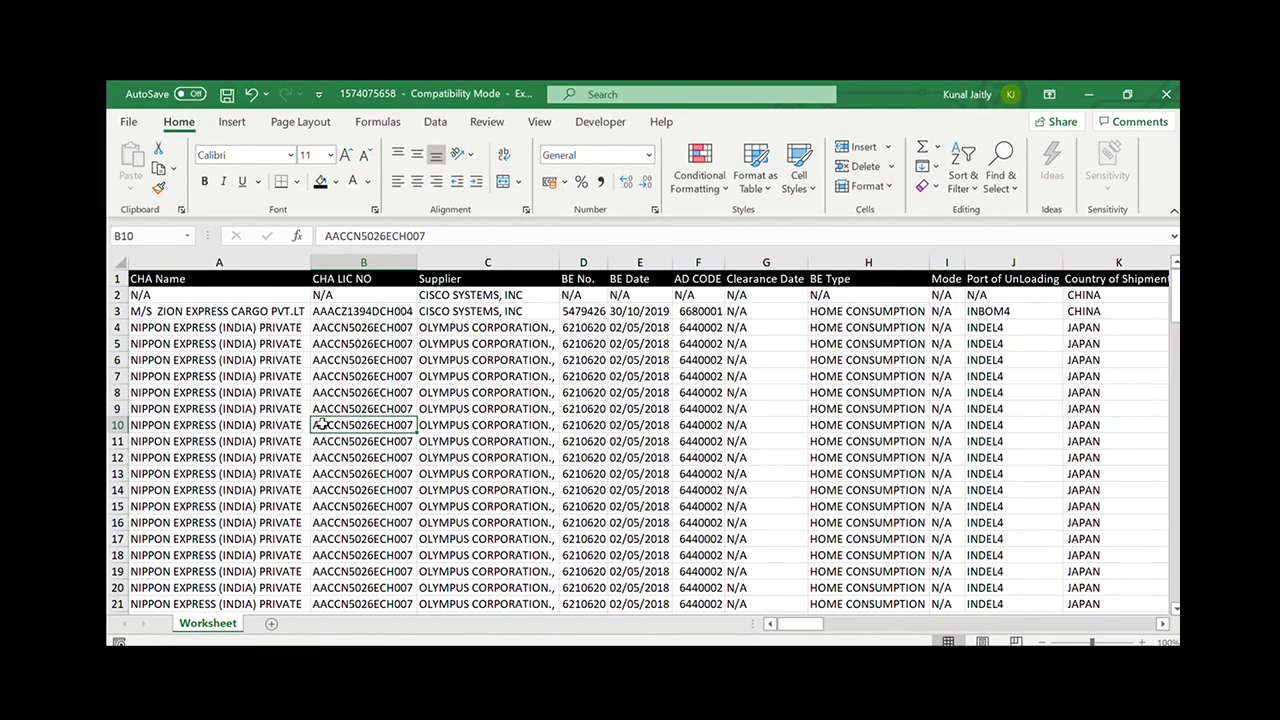
Step: Examine the report's columns in order from CHA Name to Conversion Value in INR
click(165, 278)
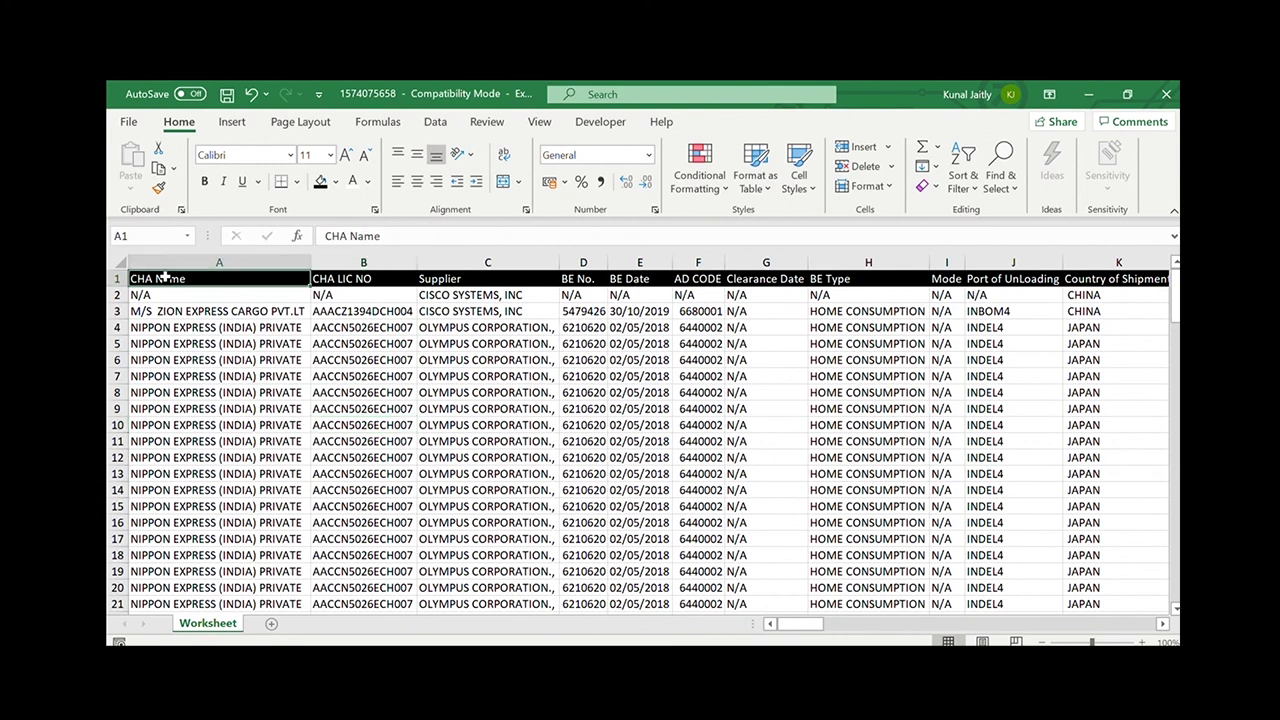
key(Right)
key(Right)
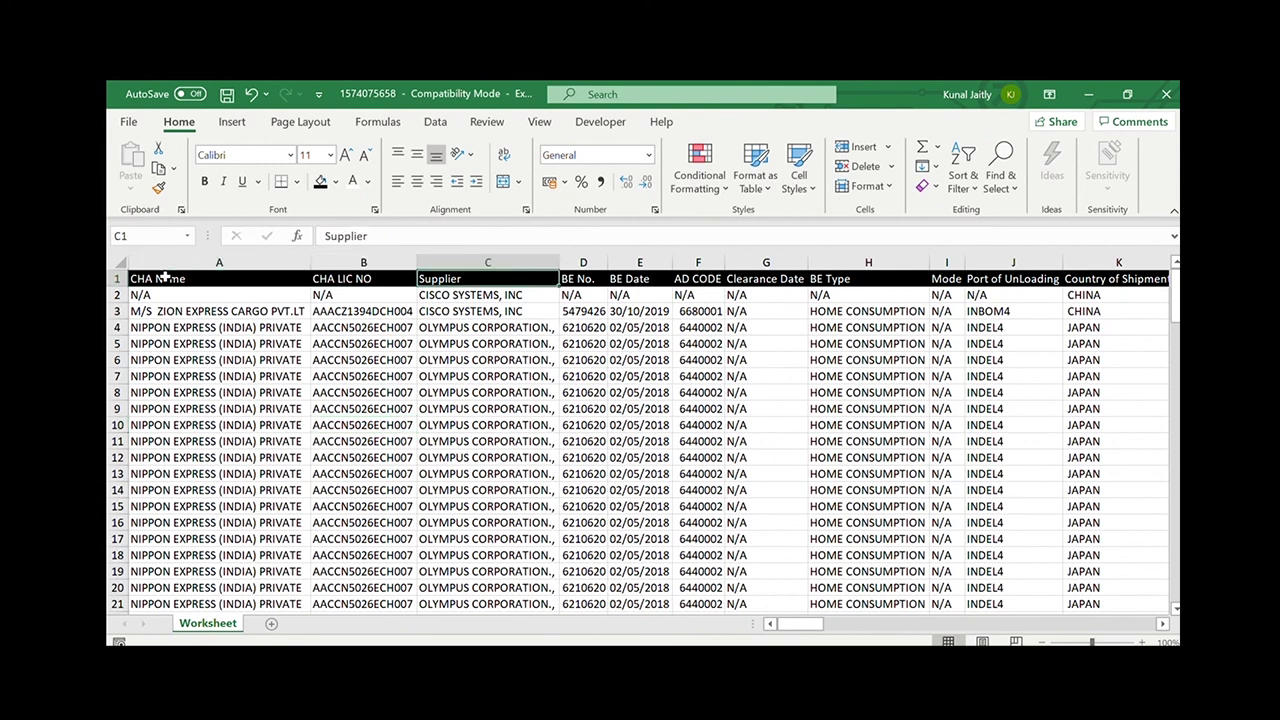
key(Right)
key(Right)
key(Right)
key(Right)
key(Right)
key(Right)
key(Right)
key(Right)
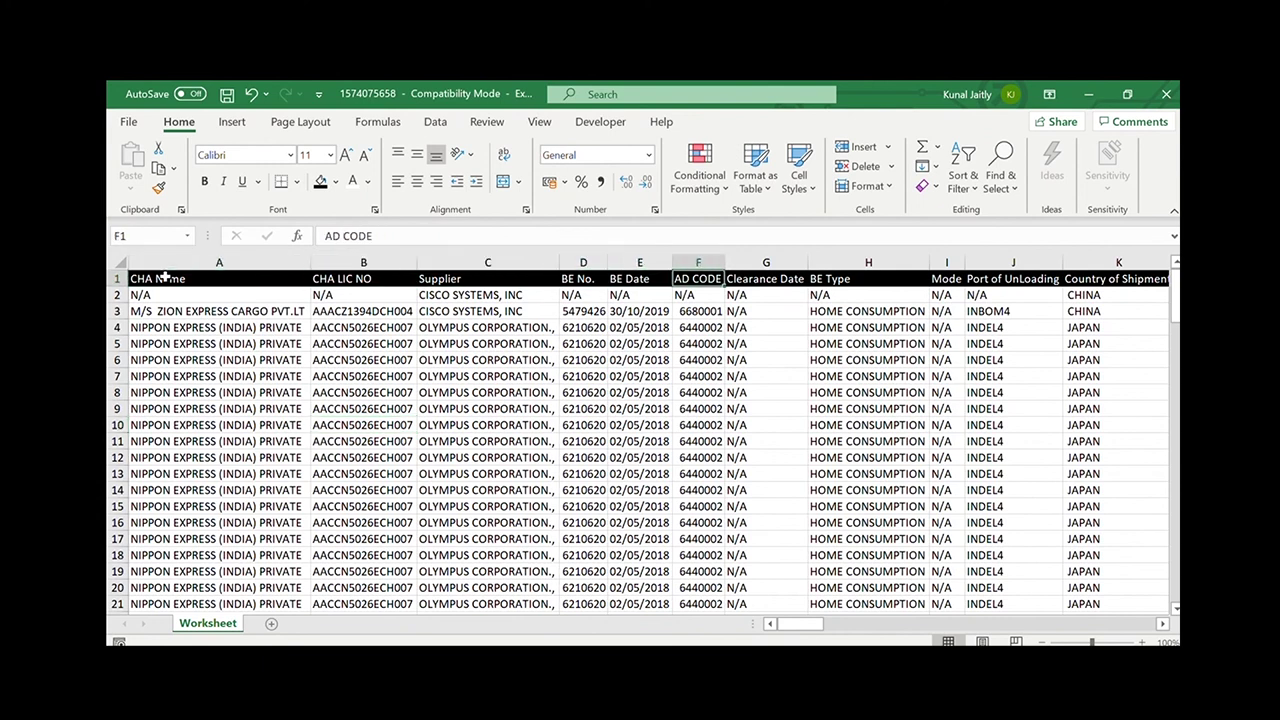
key(Right)
key(Right)
key(Right)
key(Right)
key(Right)
key(Right)
key(Right)
key(Right)
key(Right)
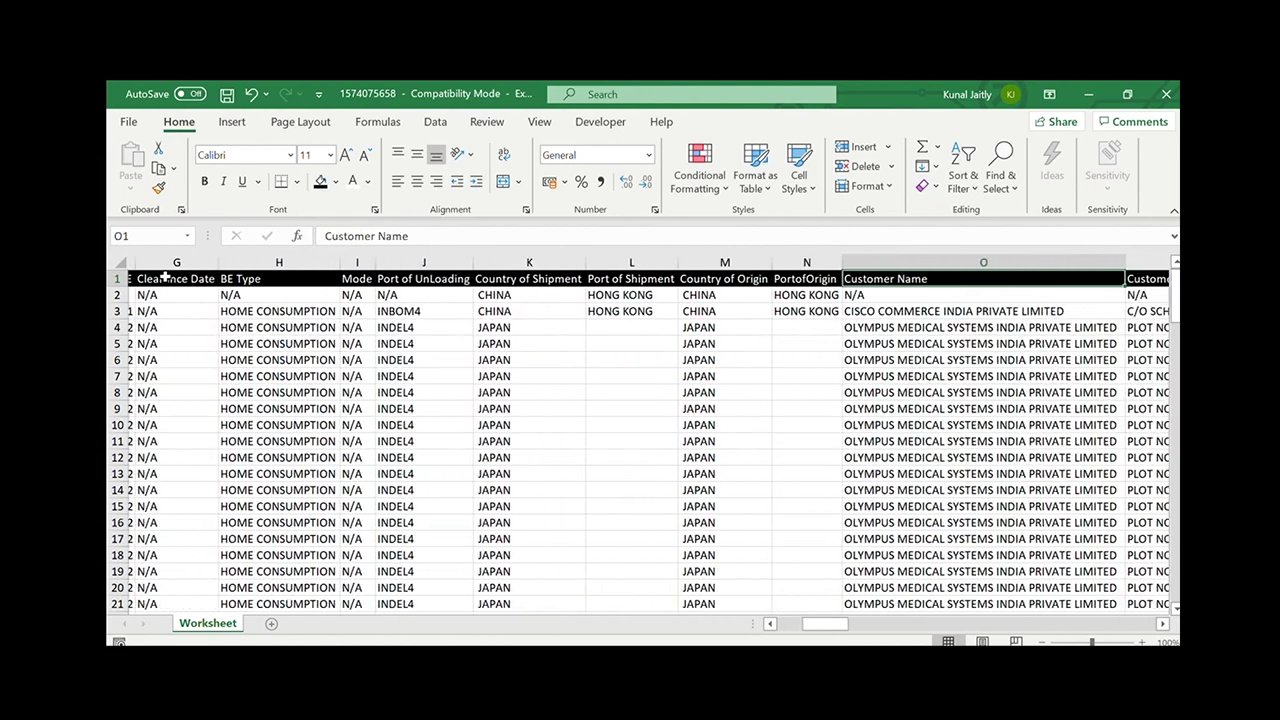
key(Right)
key(Right)
key(Right)
key(Right)
key(Right)
key(Right)
key(Right)
key(Right)
key(Right)
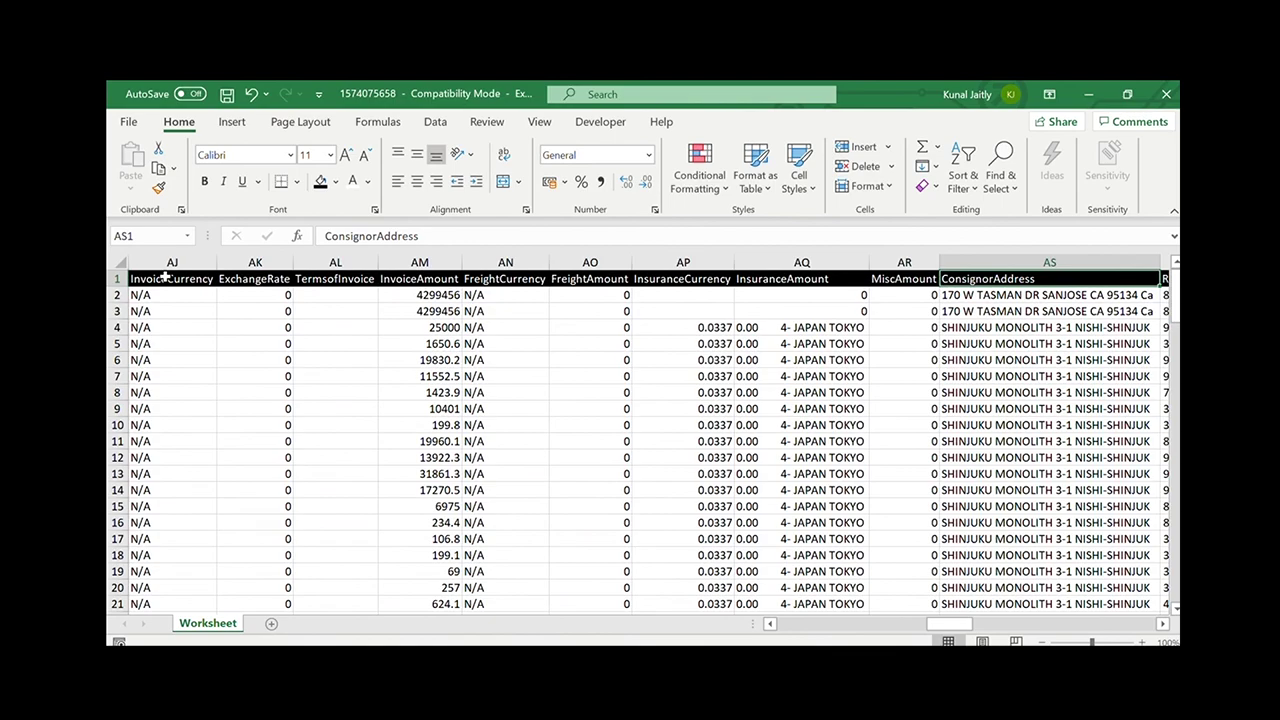
key(Right)
key(Right)
key(Right)
key(Right)
key(Right)
key(Right)
key(Right)
key(Right)
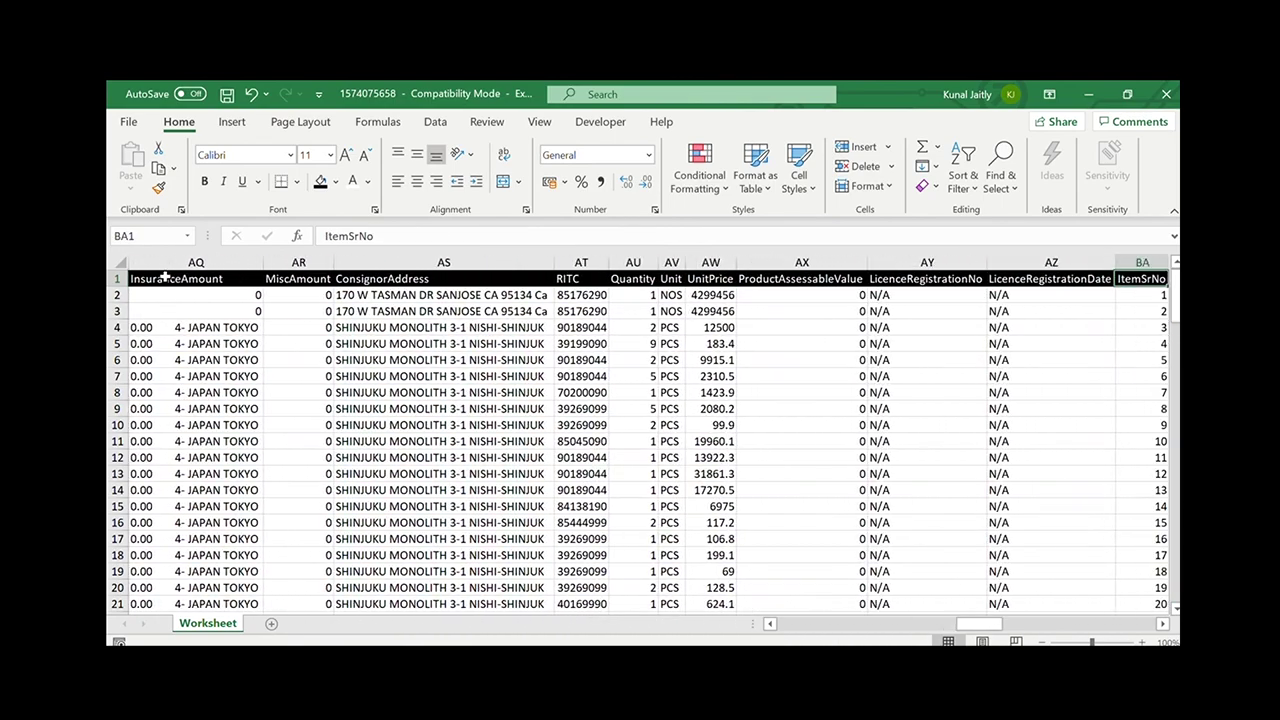
key(Right)
key(Right)
key(Right)
key(Right)
key(Right)
key(Right)
key(Right)
key(Right)
key(Right)
key(Right)
key(Right)
key(Right)
key(Right)
key(Right)
key(Right)
key(Right)
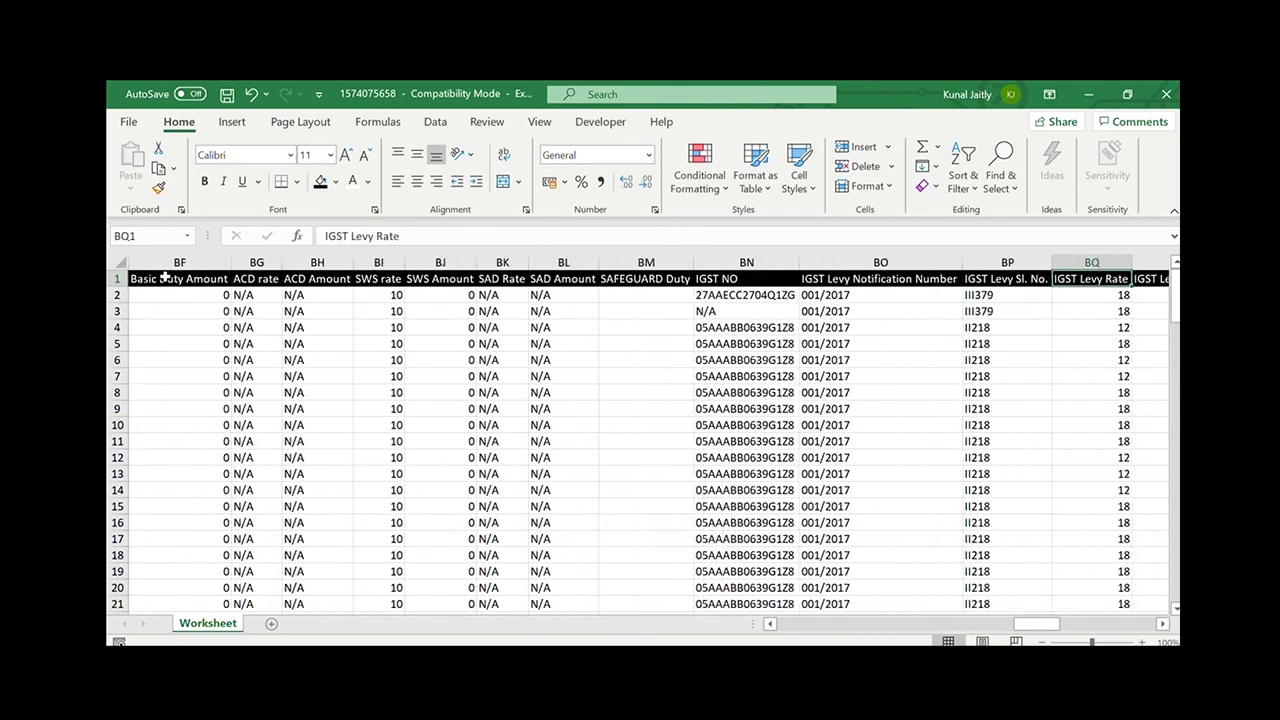
key(Right)
key(Right)
key(Right)
key(Right)
key(Right)
key(Right)
key(Right)
key(Right)
key(Right)
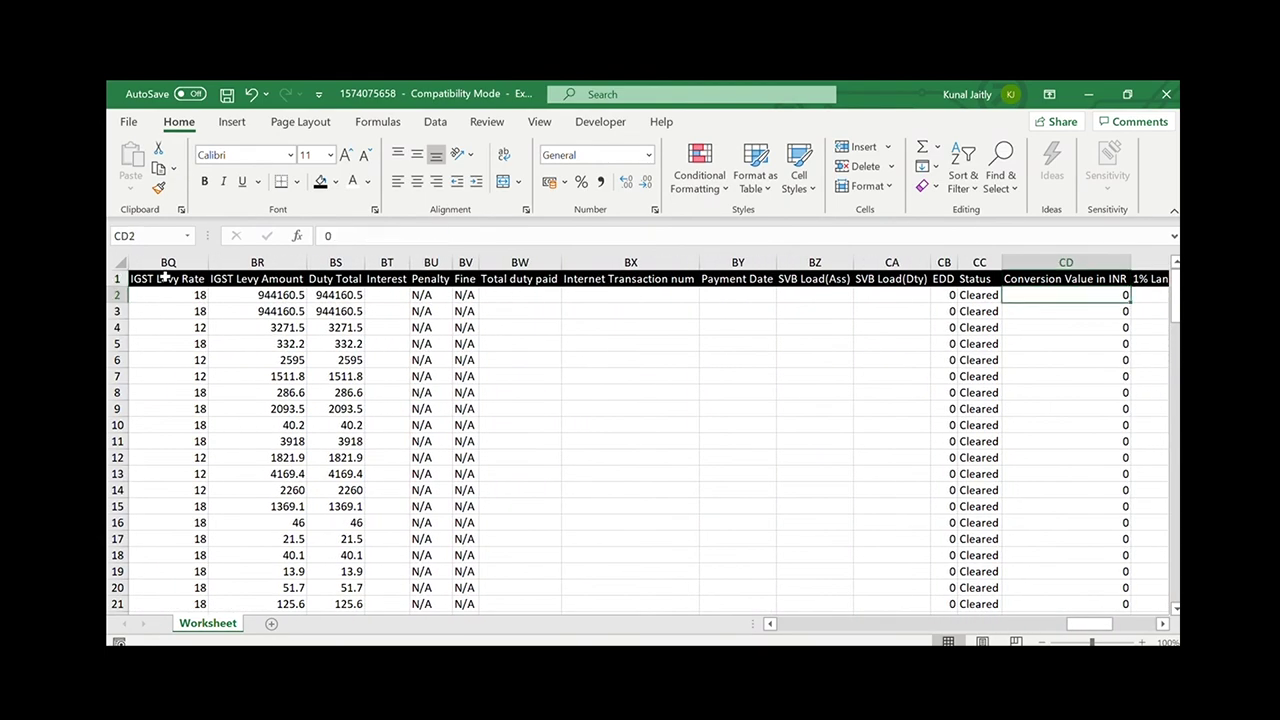
Step: Review the duty and IGST columns again, going back as far as SAD Rate
key(Left)
key(Left)
key(Left)
key(Left)
key(Left)
key(Left)
key(Left)
key(Left)
key(Left)
key(Left)
key(Left)
key(Left)
key(Left)
key(Left)
key(Left)
key(Left)
key(Left)
key(Left)
key(Left)
key(Left)
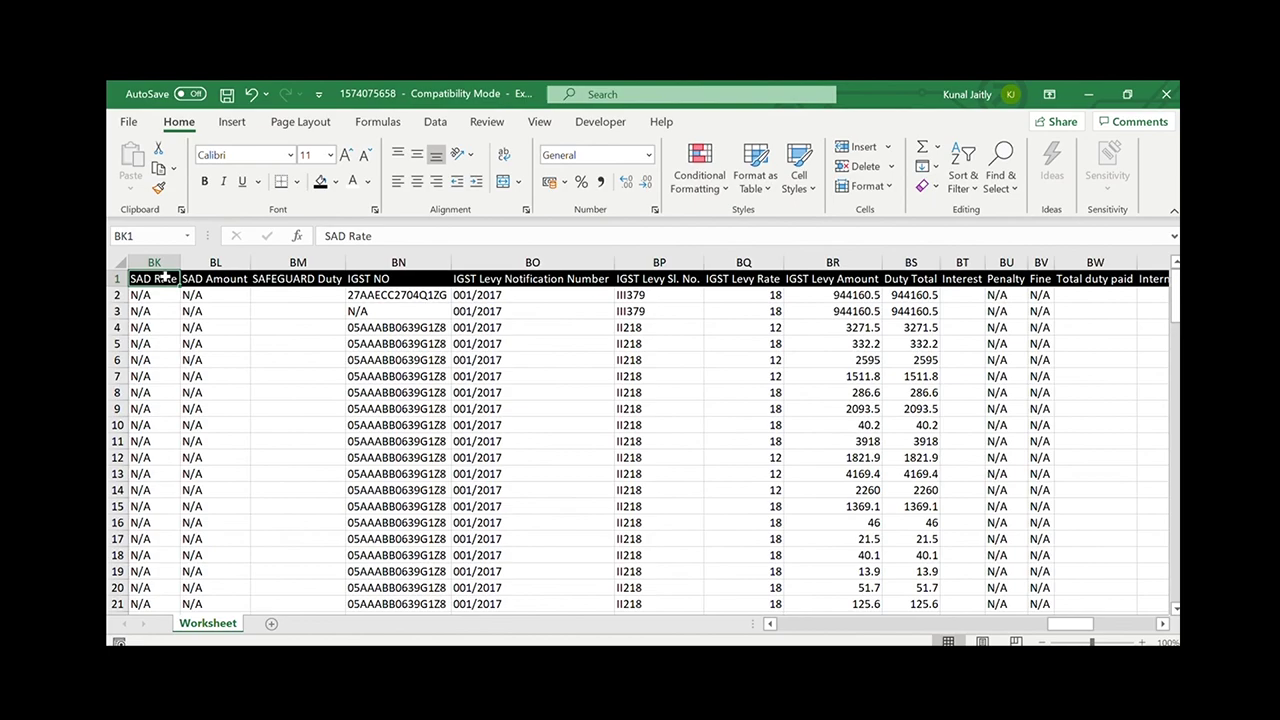